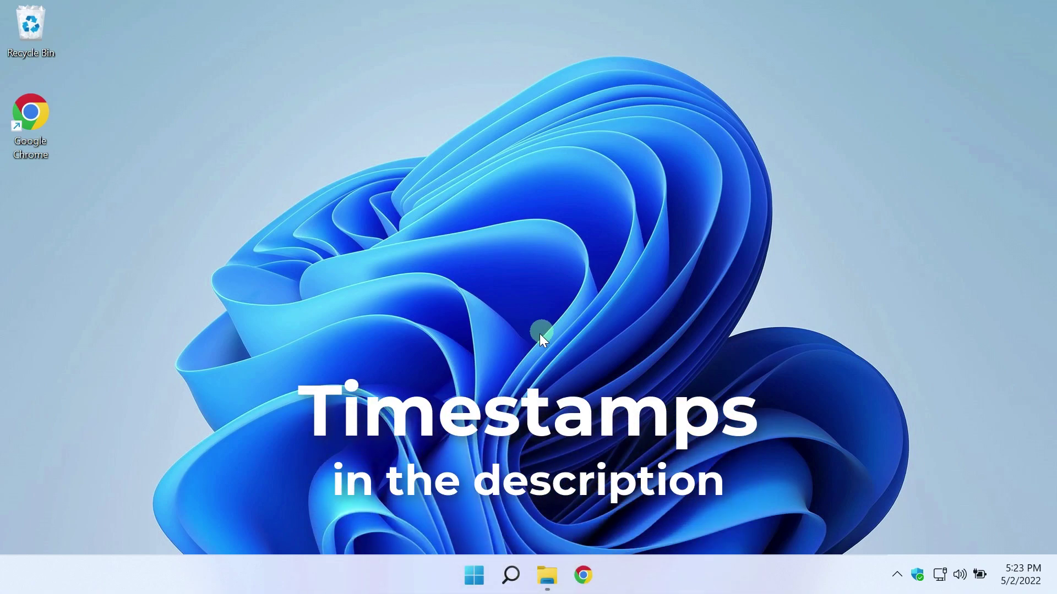
Launch Chrome and go to yahoo.com.
left_click(583, 575)
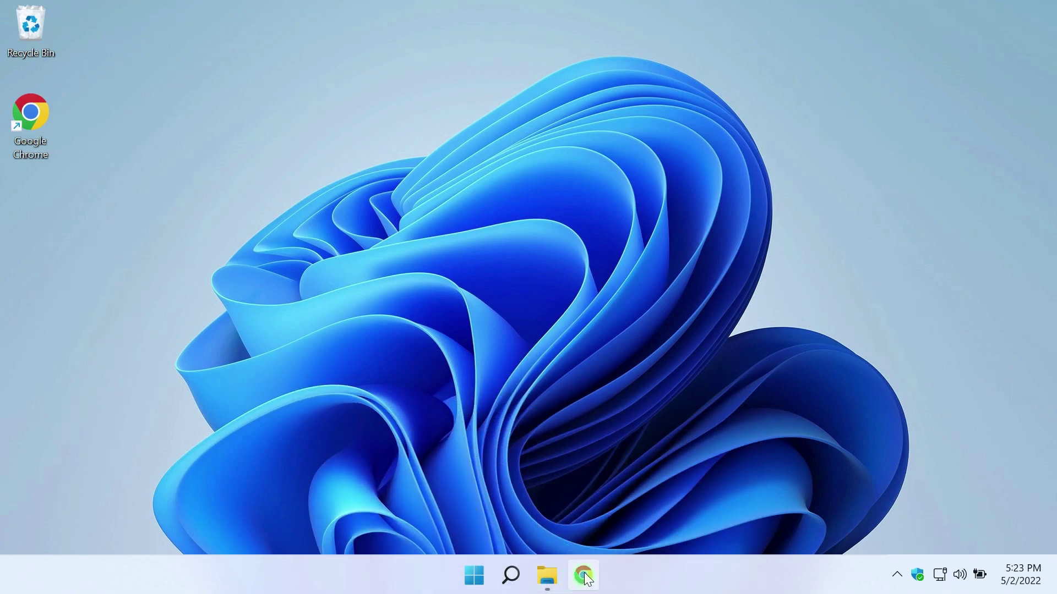
type("yah")
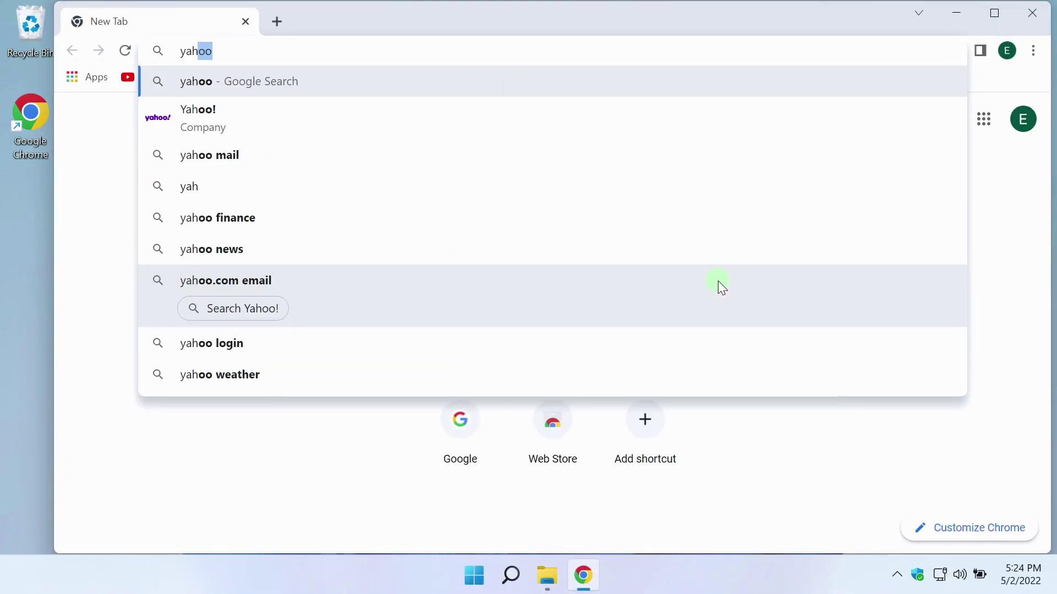
type("oo.com")
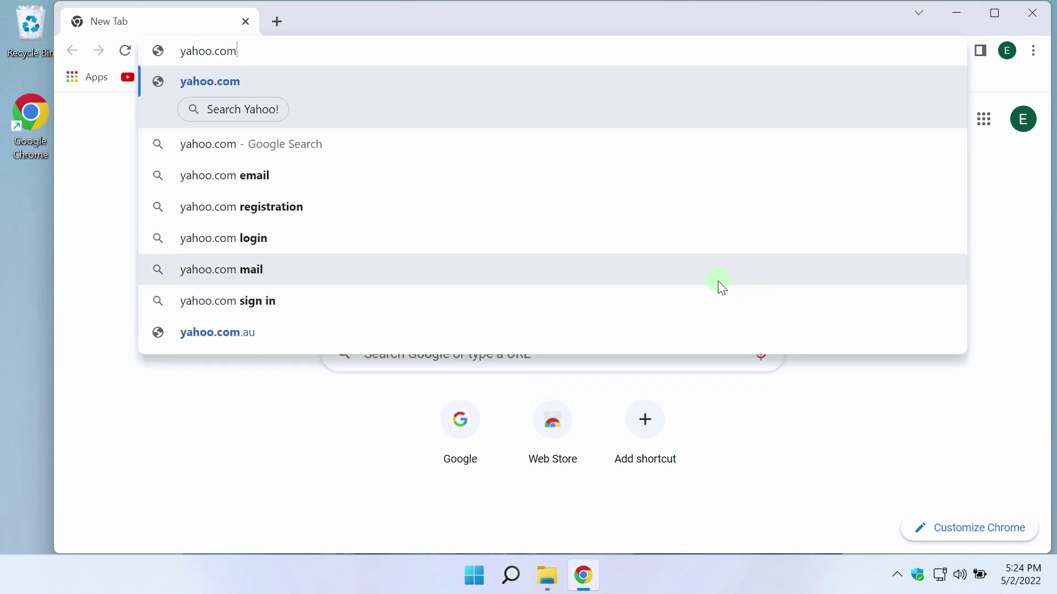
key("Return")
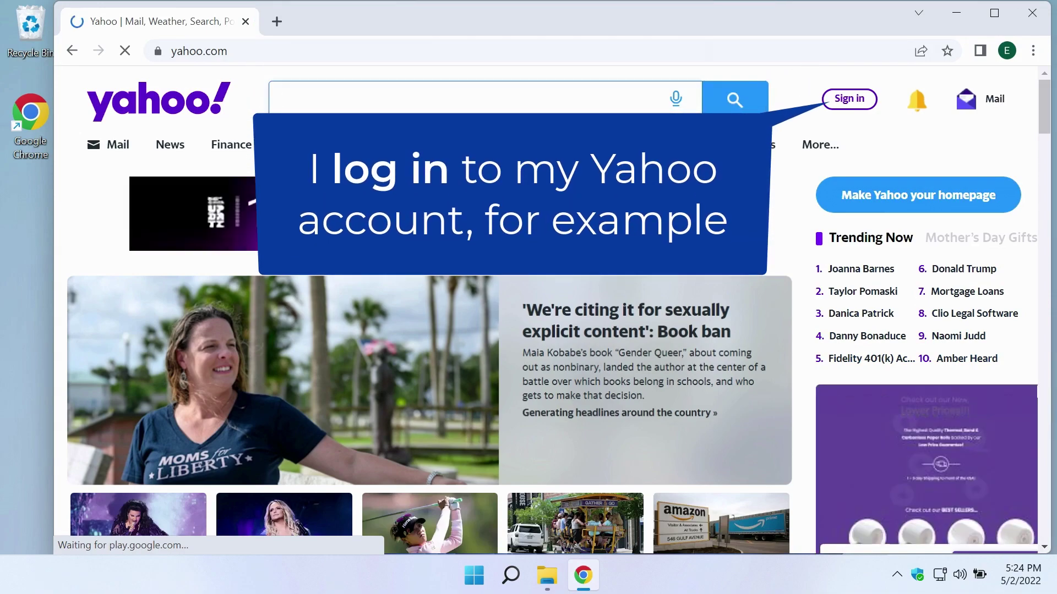
Sign in to Yahoo with the account's username and password.
left_click(851, 99)
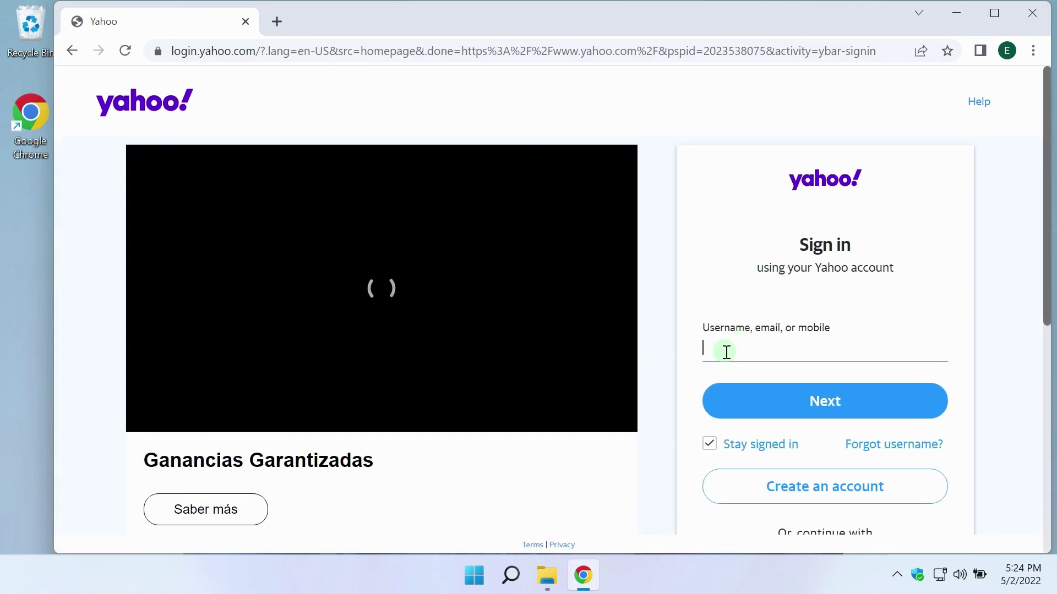
type("artaev")
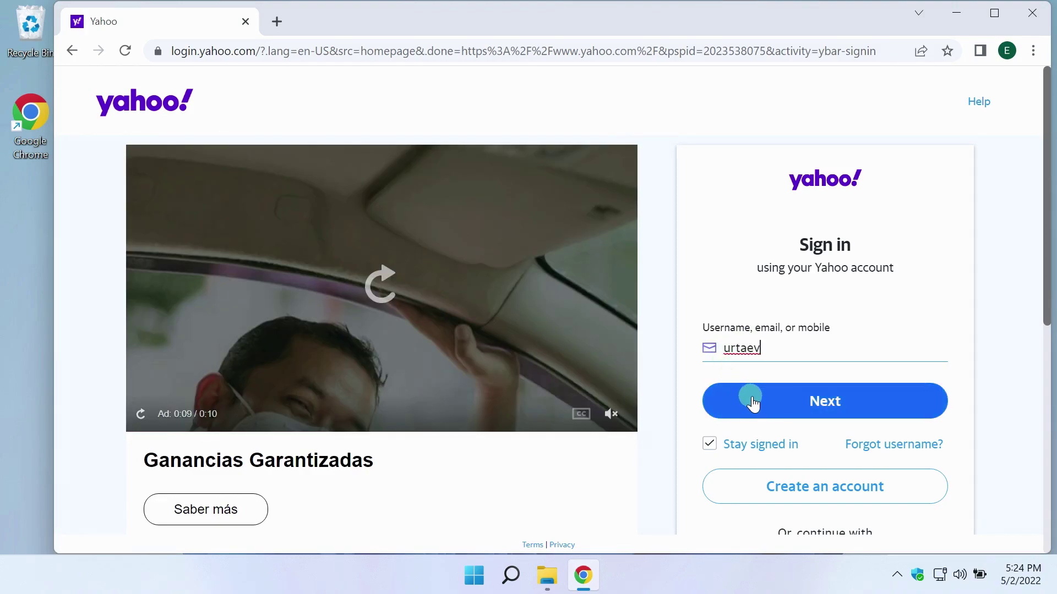
left_click(801, 409)
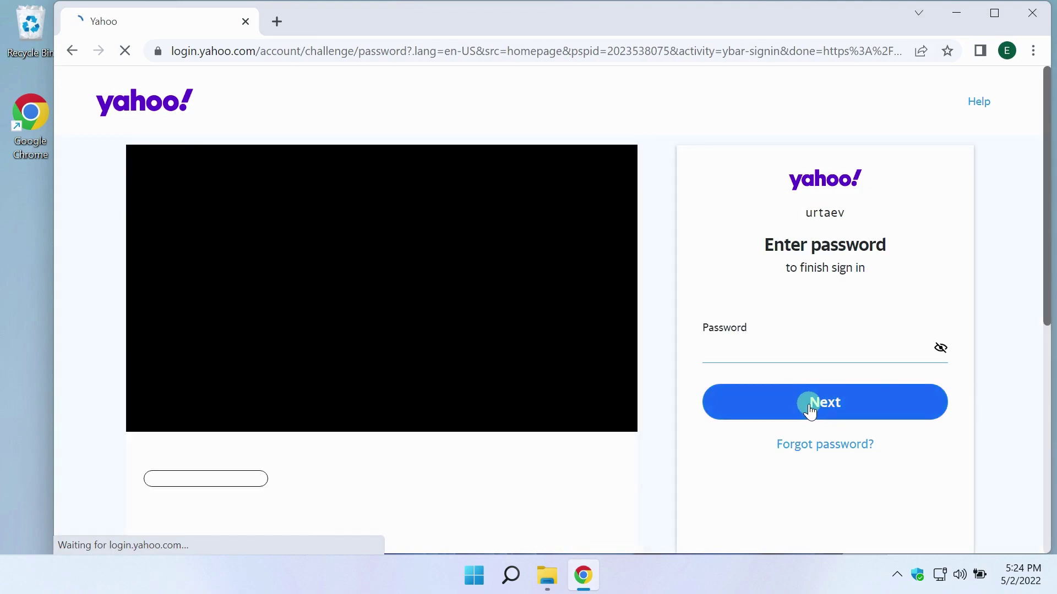
type("******")
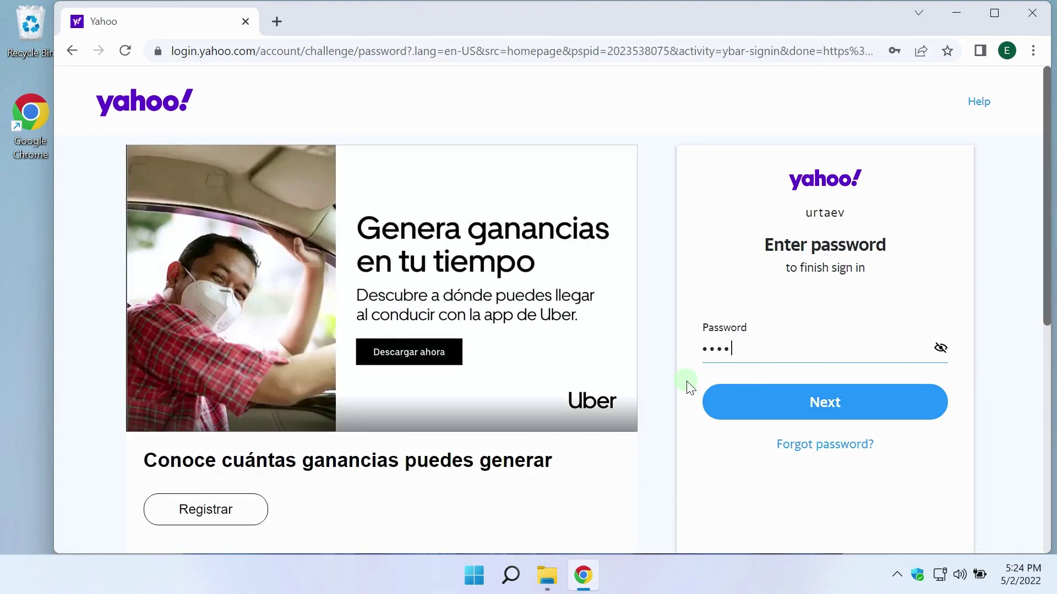
type("**")
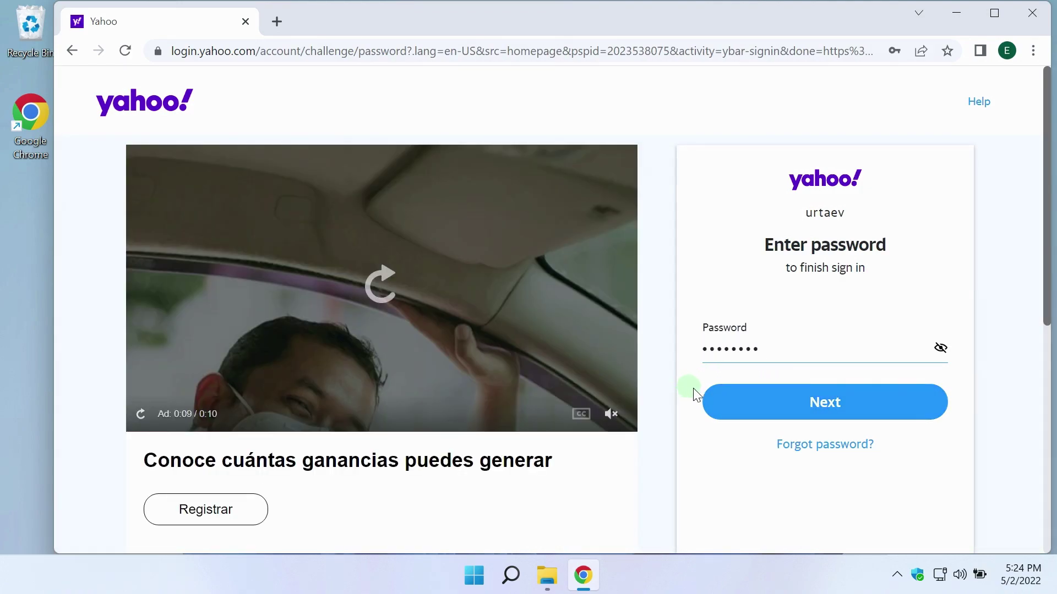
left_click(827, 413)
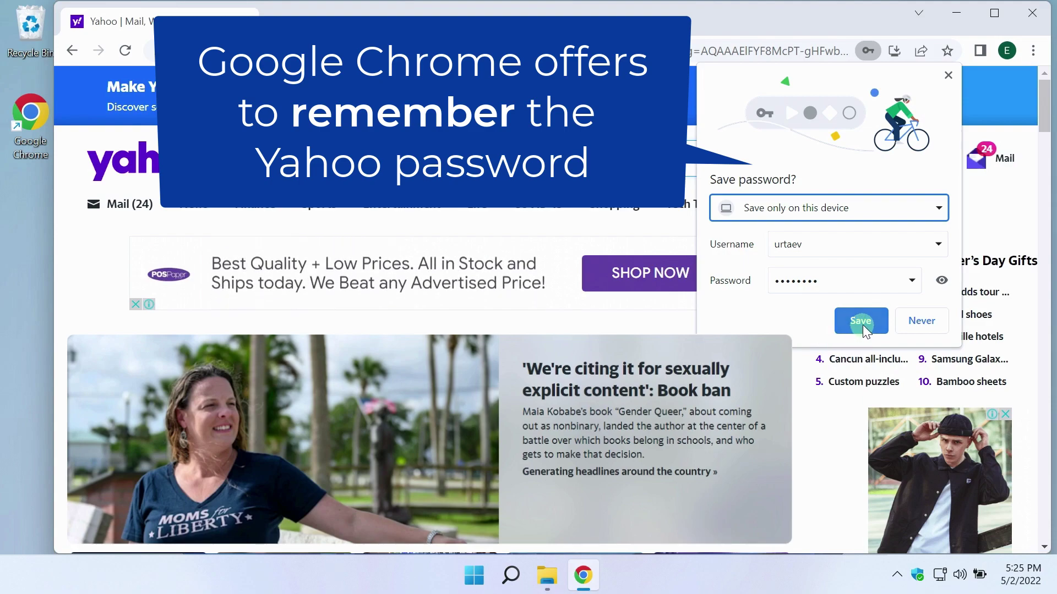
Save the Yahoo password from Chrome's save-password prompt.
left_click(861, 321)
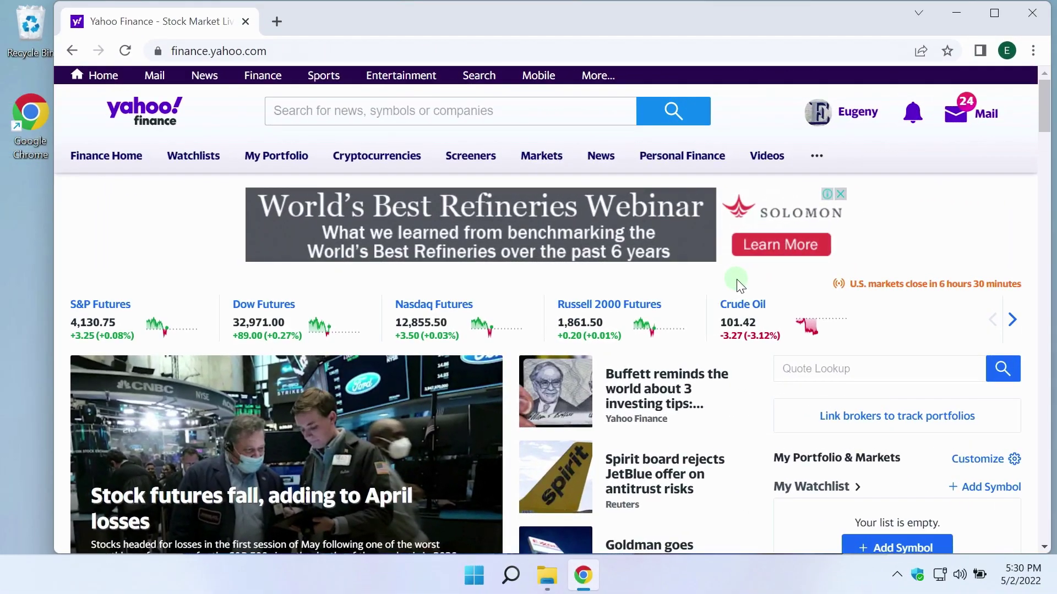
Open Chrome's saved passwords settings from the profile menu and scroll to the saved entries.
left_click(1006, 51)
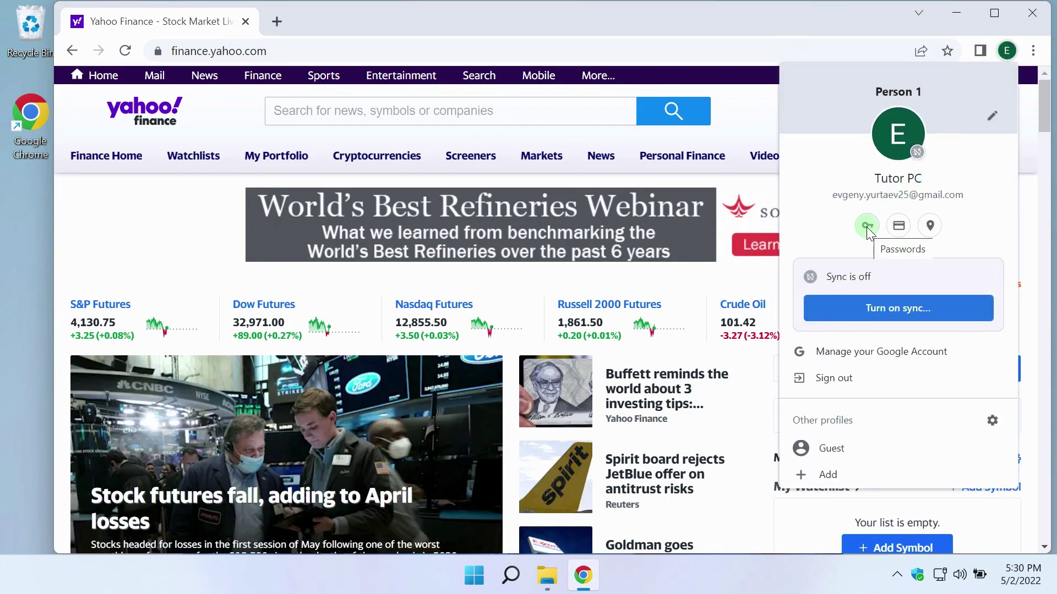
left_click(867, 227)
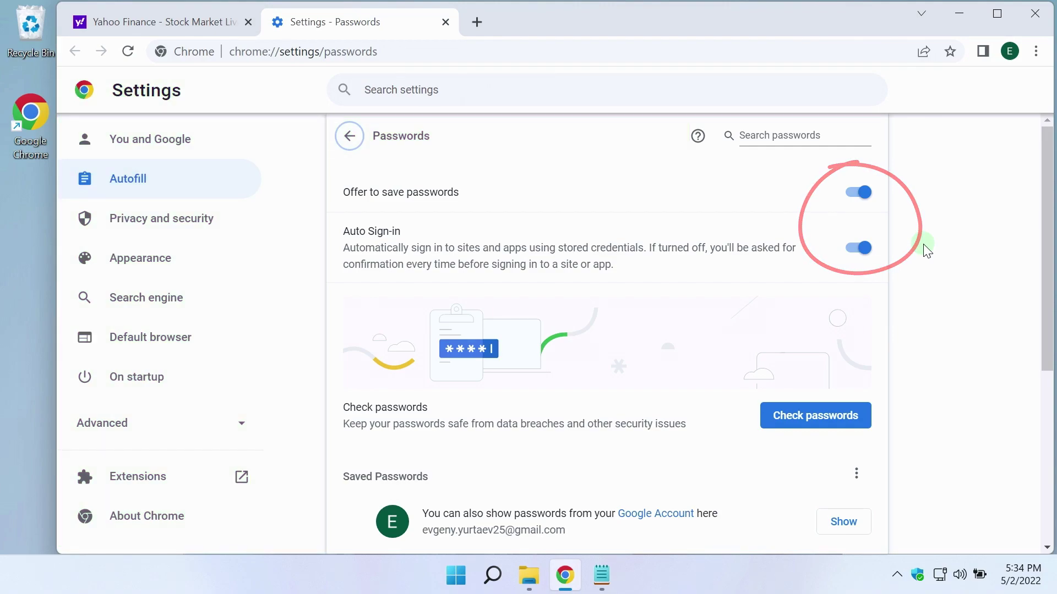
scroll(910, 307, "down", 5)
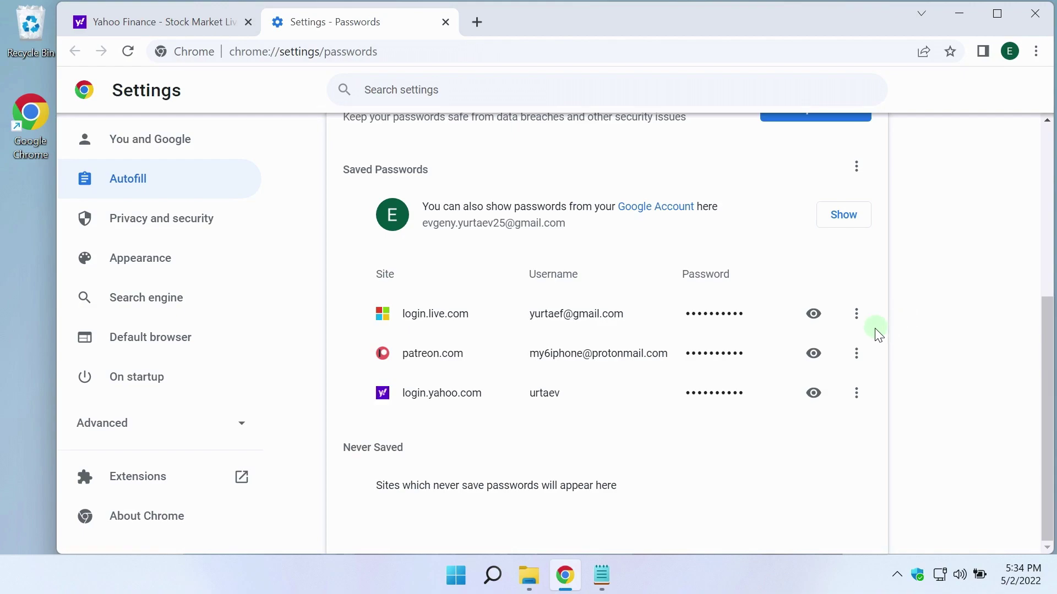
scroll(874, 332, "up", 5)
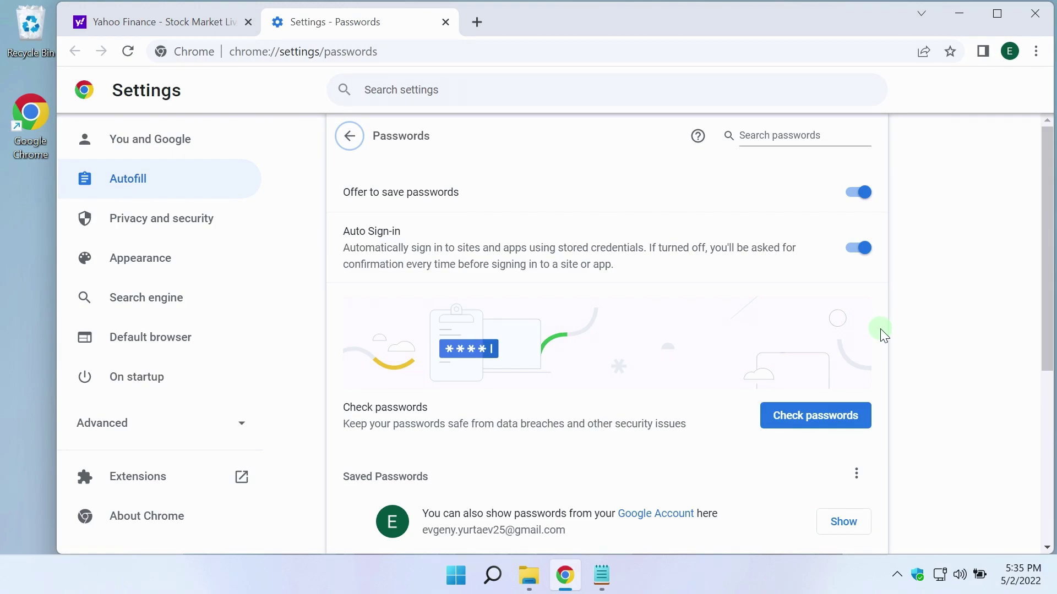
scroll(881, 338, "down", 5)
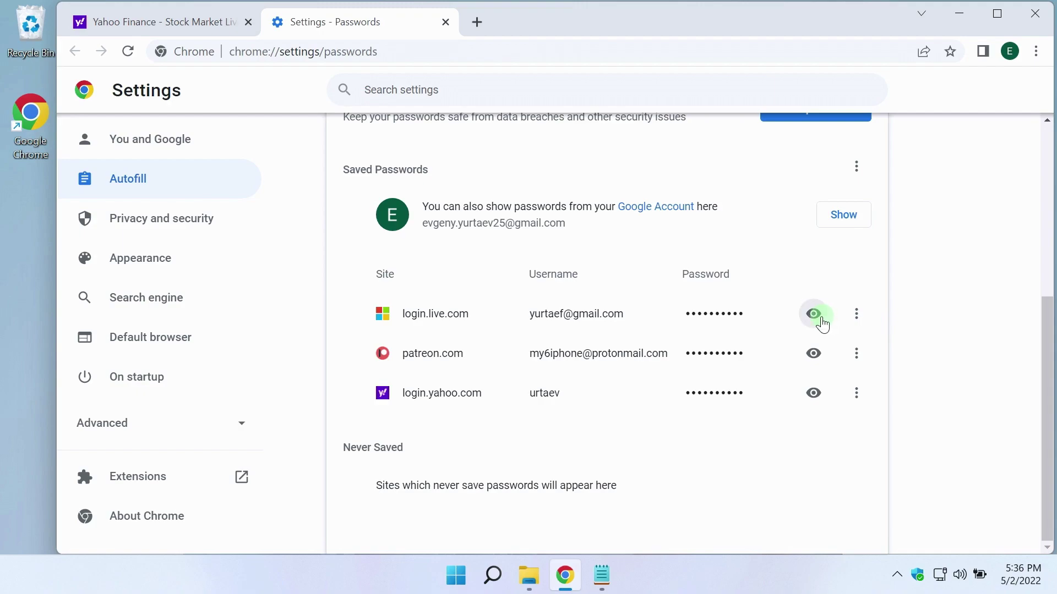
Reveal the saved login.yahoo.com password and copy it to the clipboard.
left_click(813, 394)
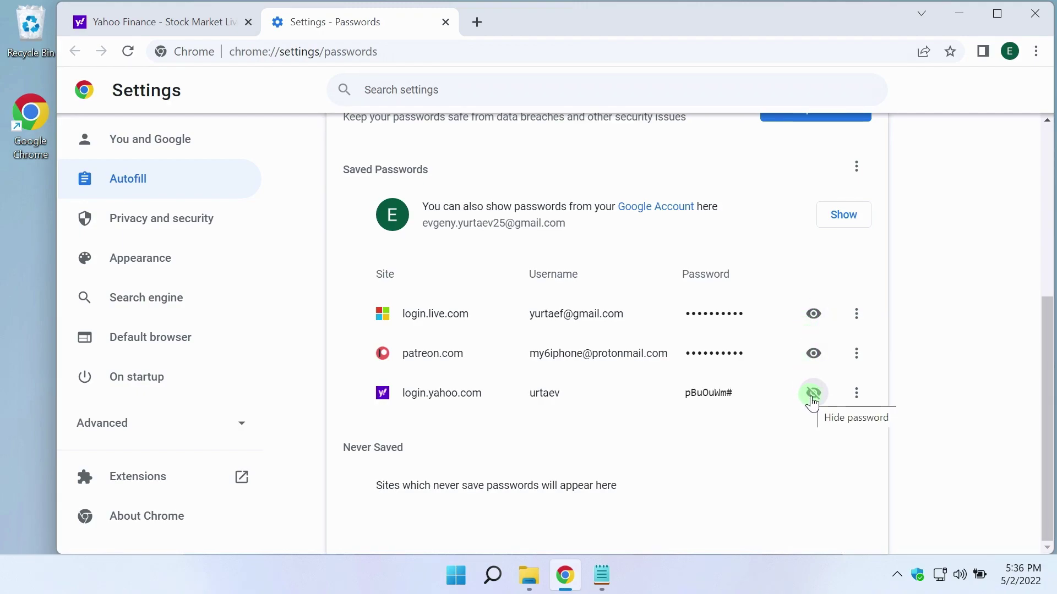
left_click(683, 396)
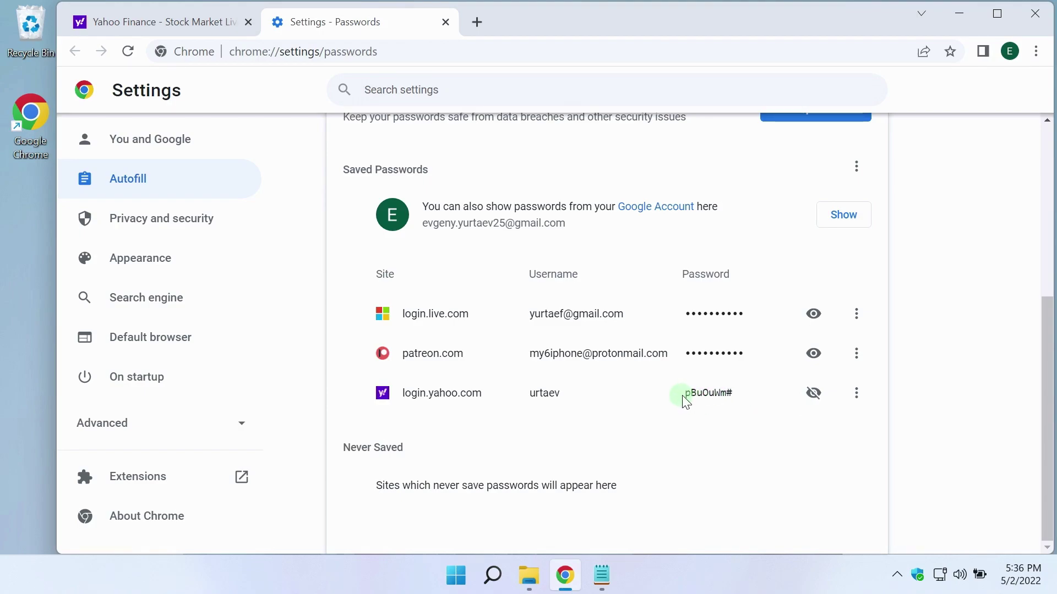
left_click_drag(685, 400, 730, 397)
right_click(730, 398)
left_click(737, 408)
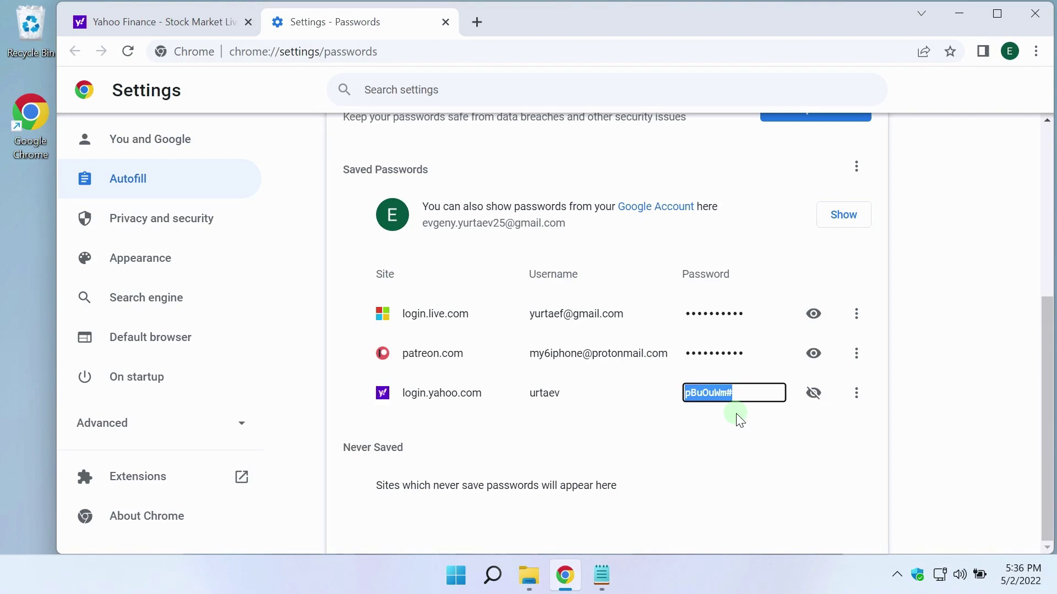
left_click(856, 396)
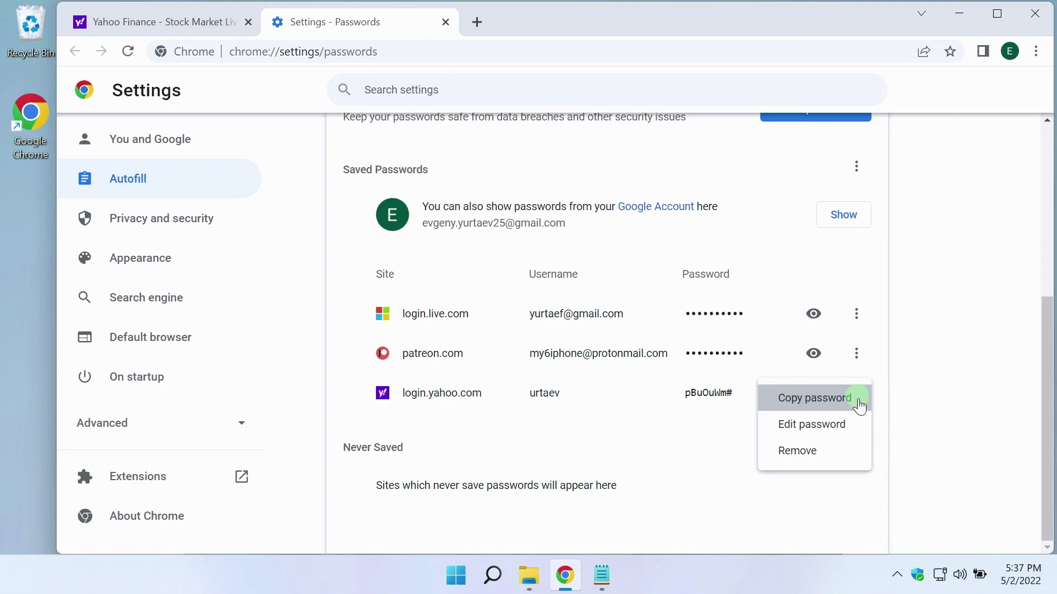
View the Yahoo password in the edit window, mask it again, and cancel without changes.
left_click(848, 425)
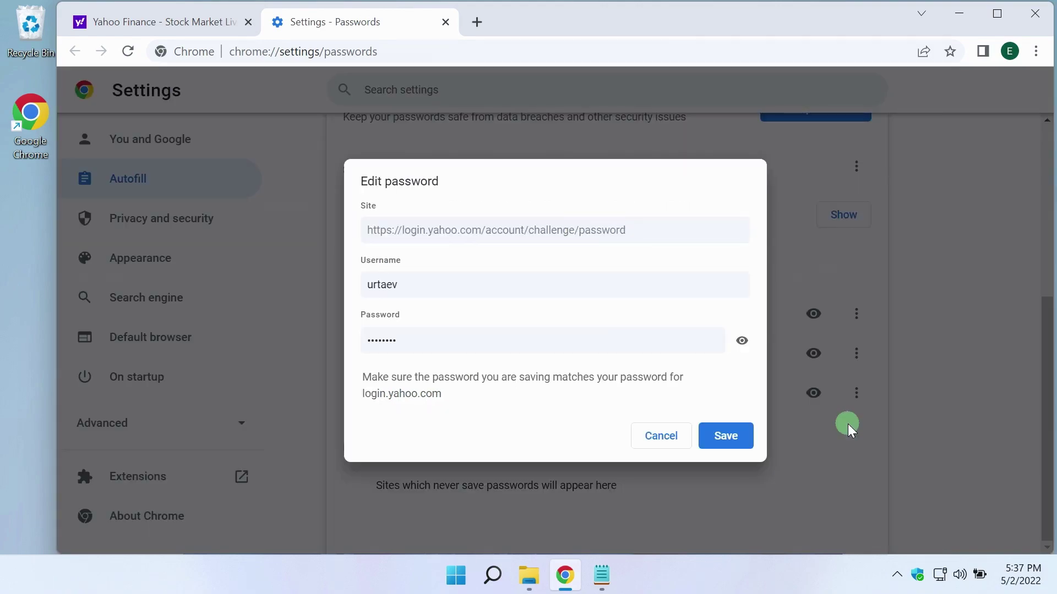
left_click(742, 341)
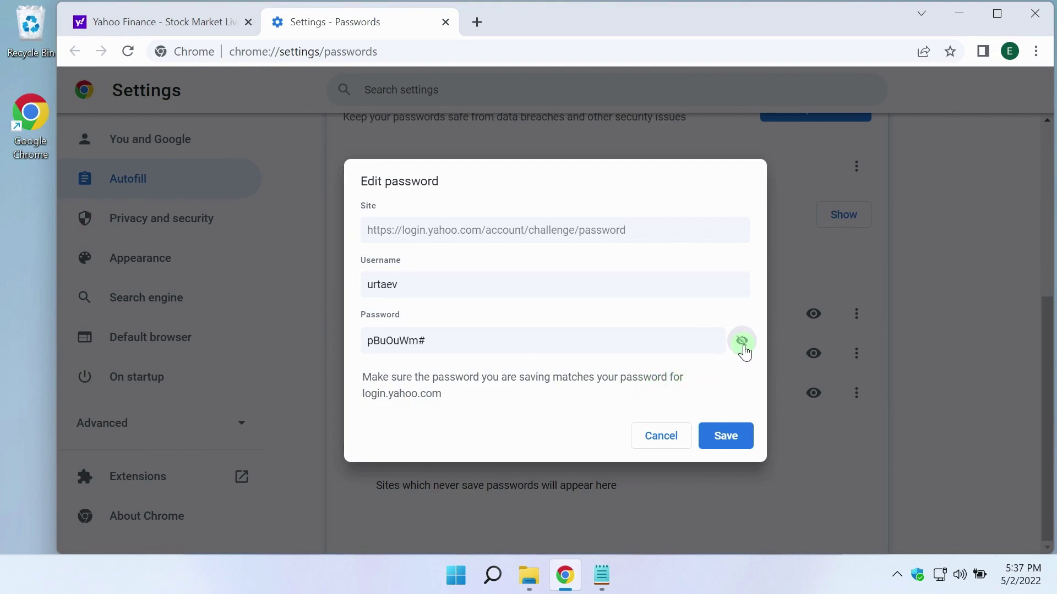
left_click(533, 332)
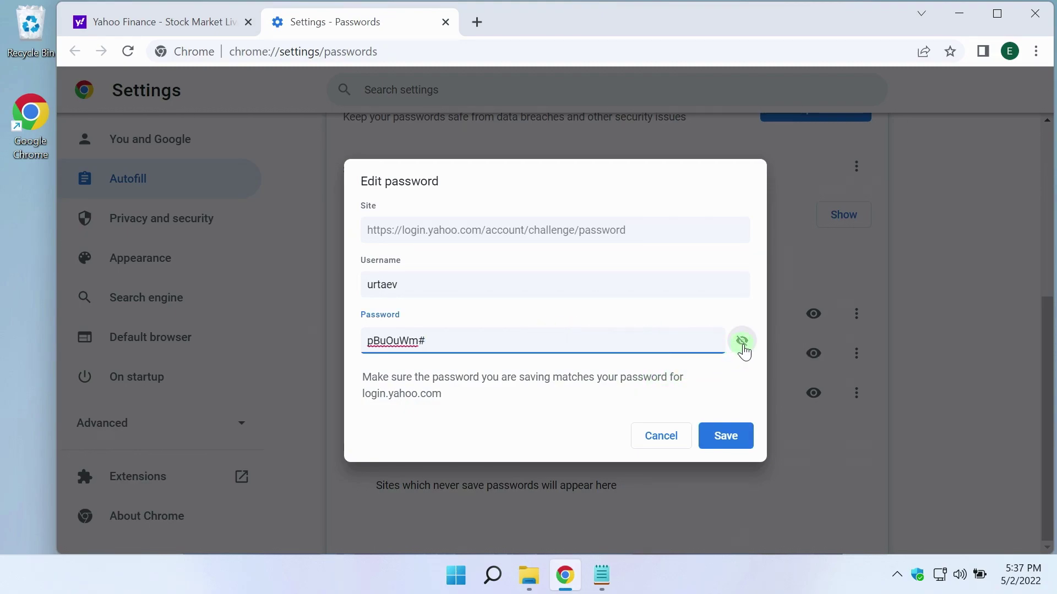
left_click(741, 341)
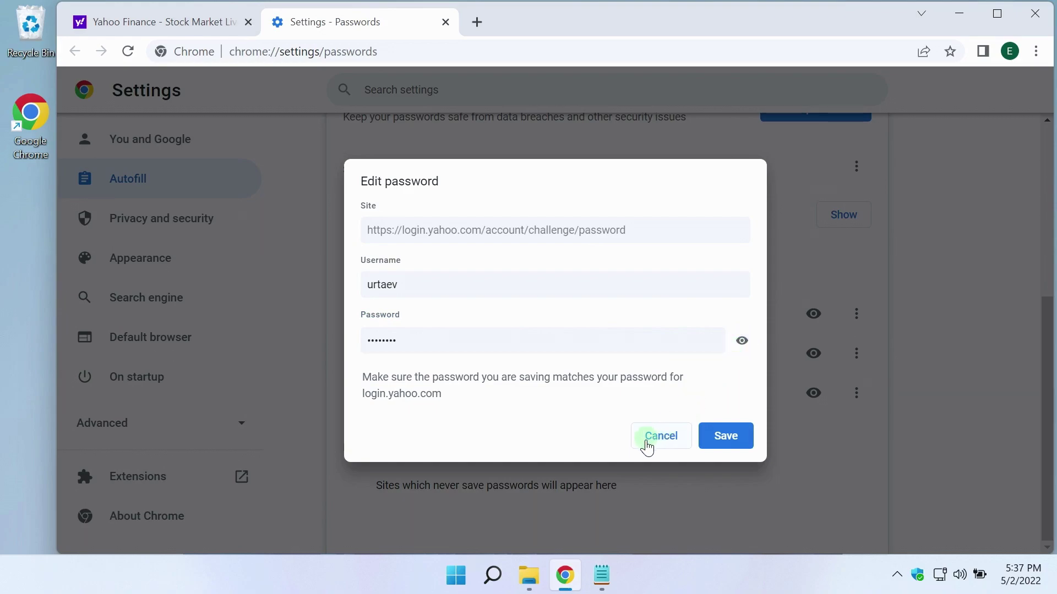
left_click(645, 443)
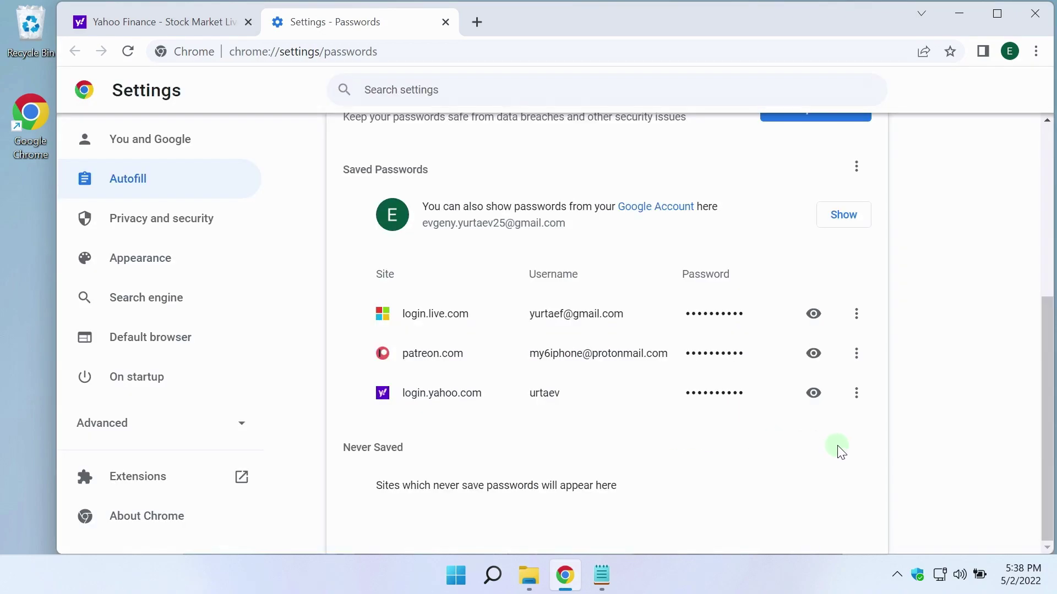
left_click(867, 407)
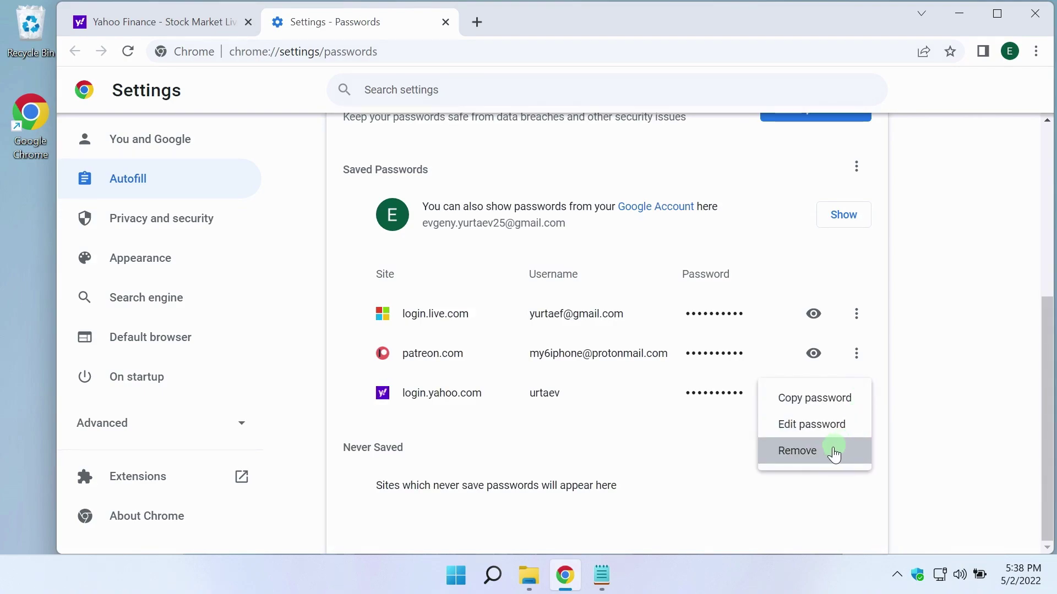
left_click(828, 453)
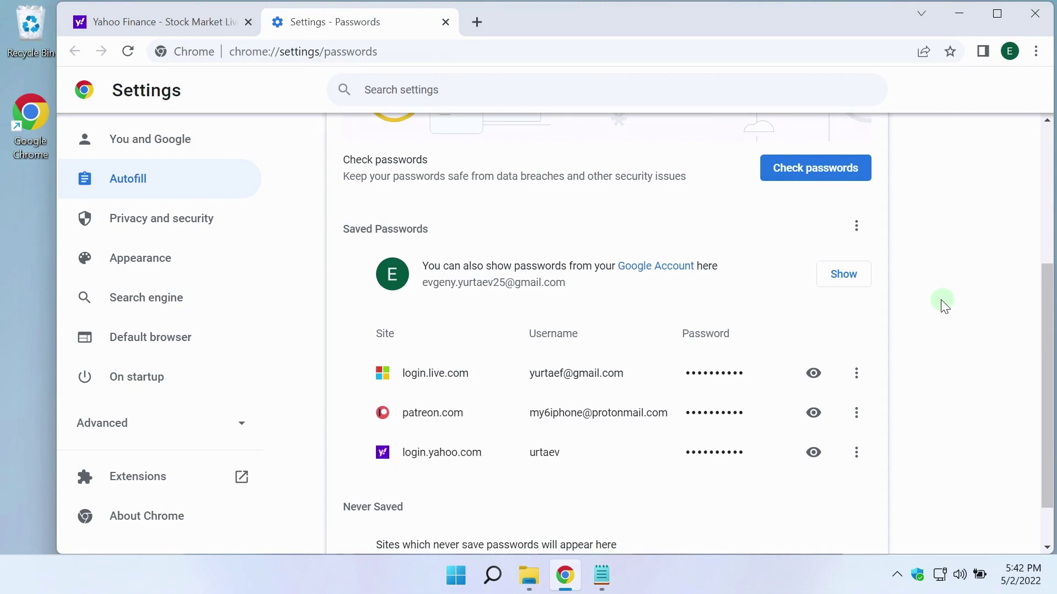
Choose Export passwords from the Saved Passwords menu.
left_click(857, 227)
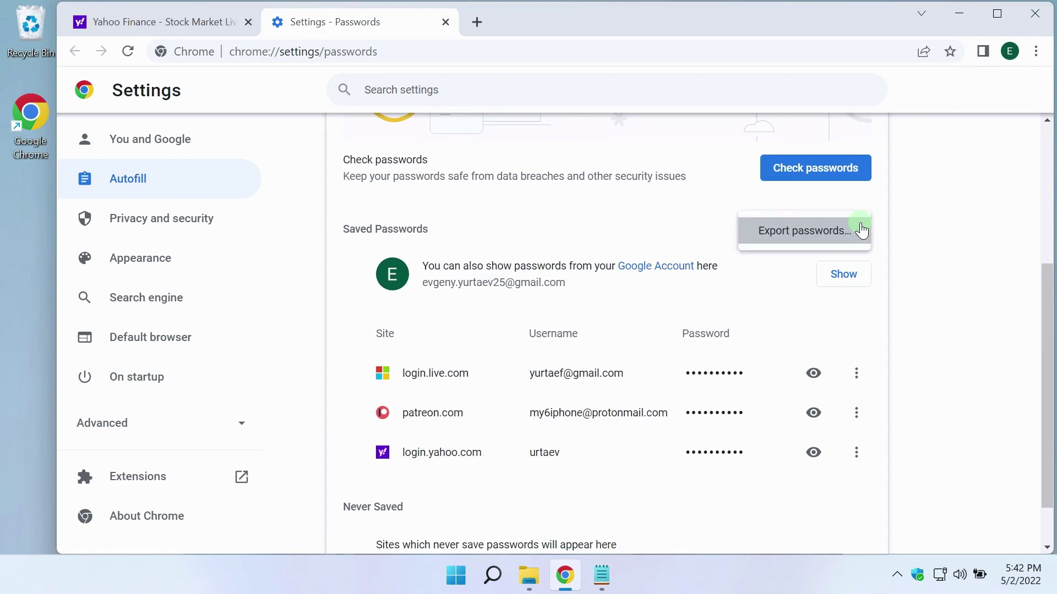
left_click(797, 231)
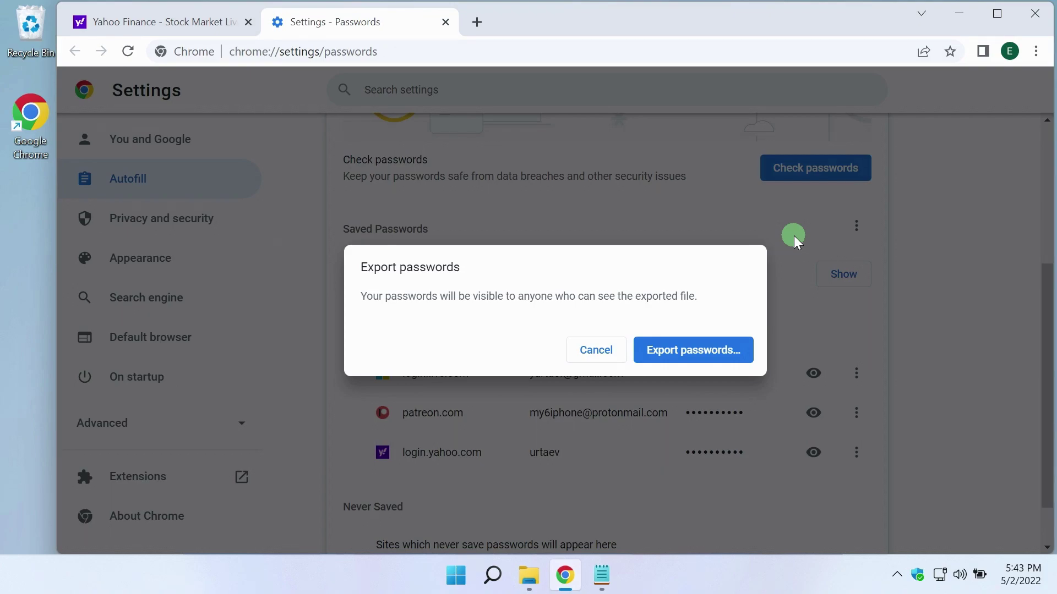
Export the saved passwords as Chrome Passwords.csv to the Desktop.
left_click(699, 349)
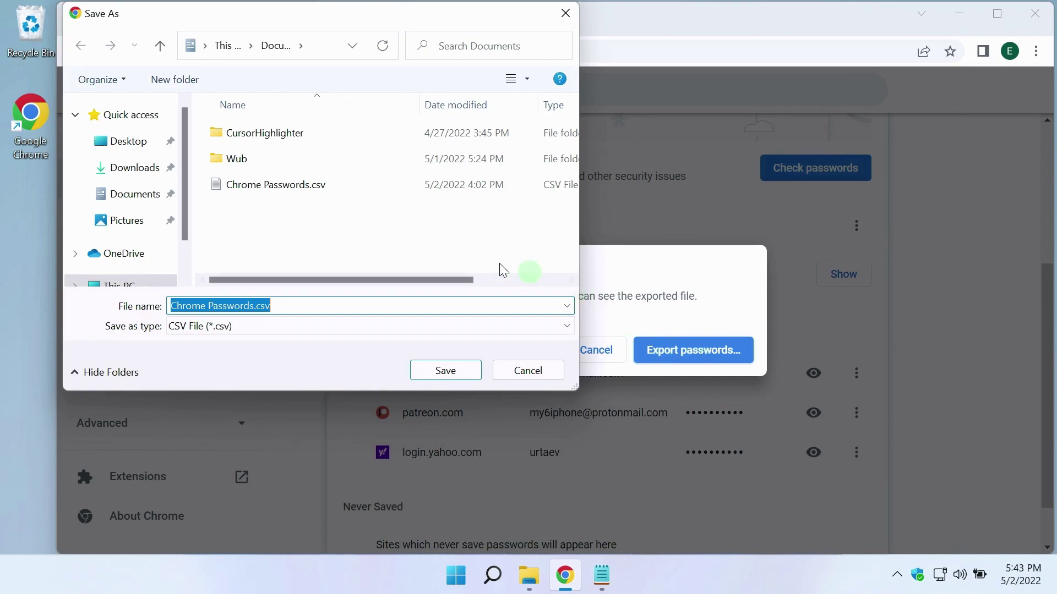
left_click(108, 144)
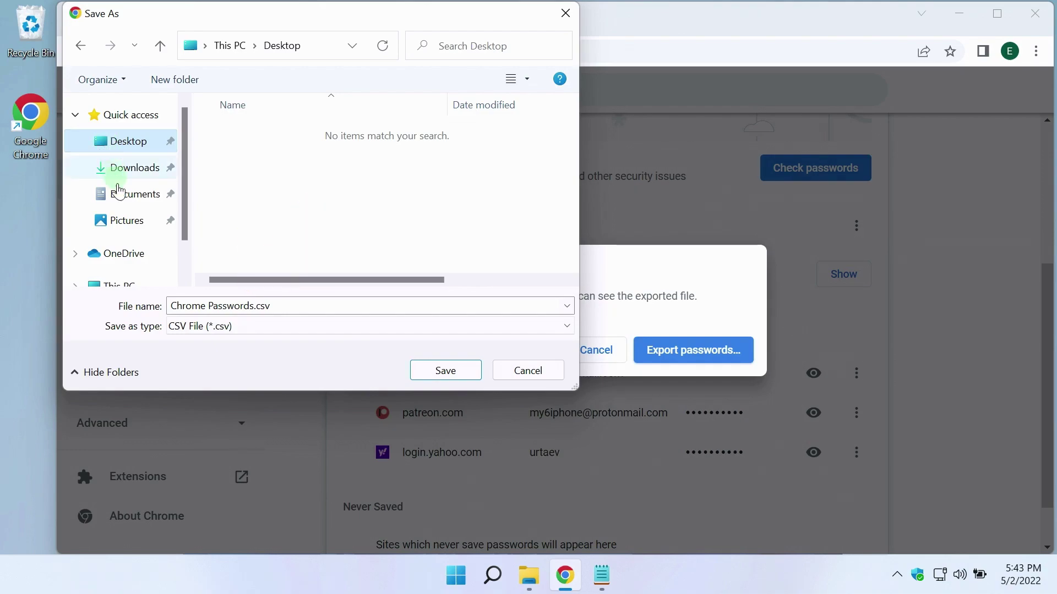
left_click(434, 370)
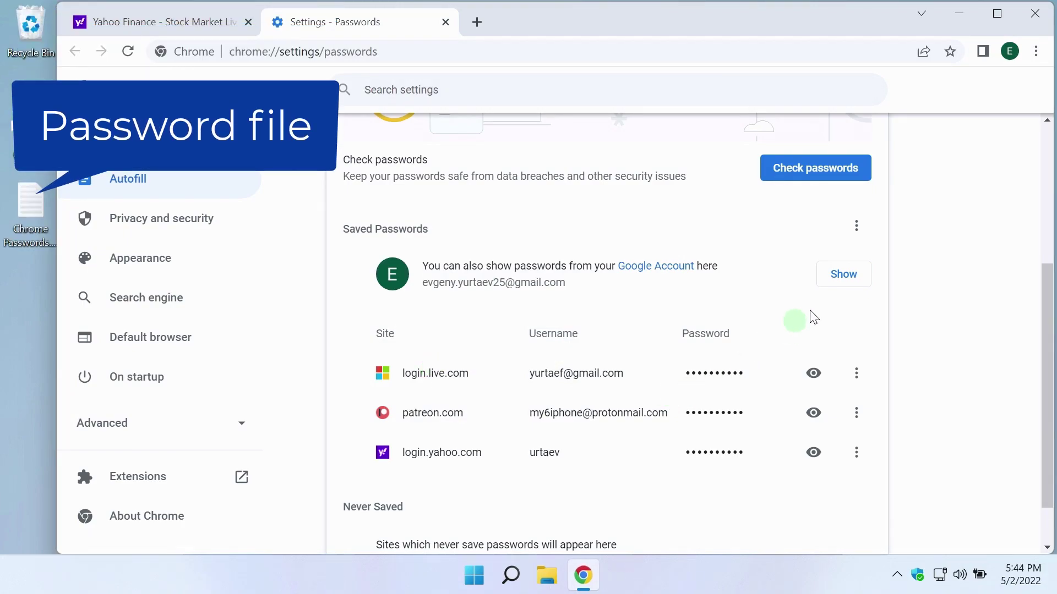
Minimize Chrome and launch Notepad from the Windows search.
left_click(971, 18)
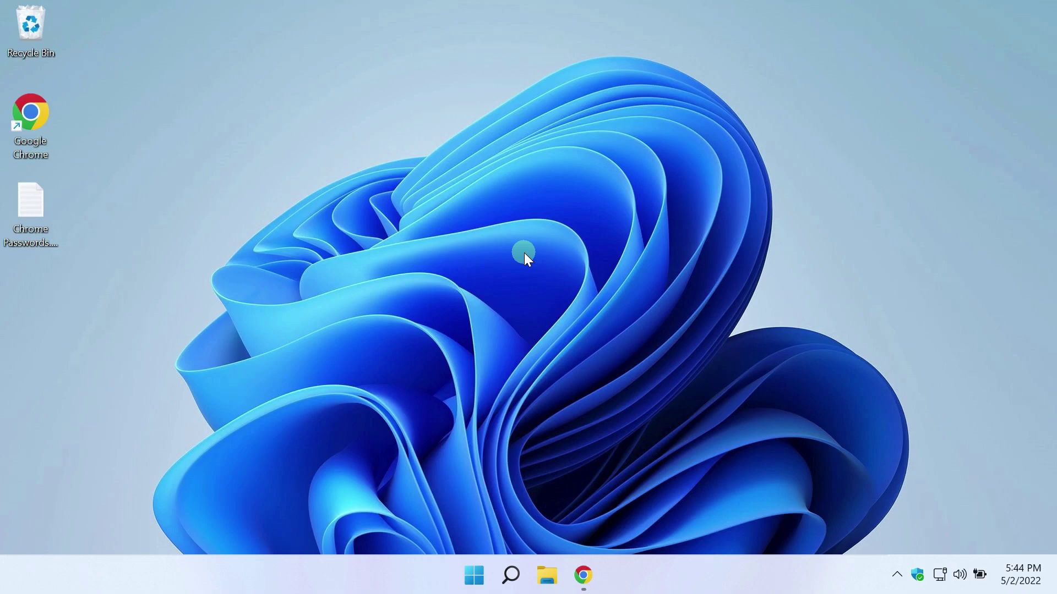
key("super")
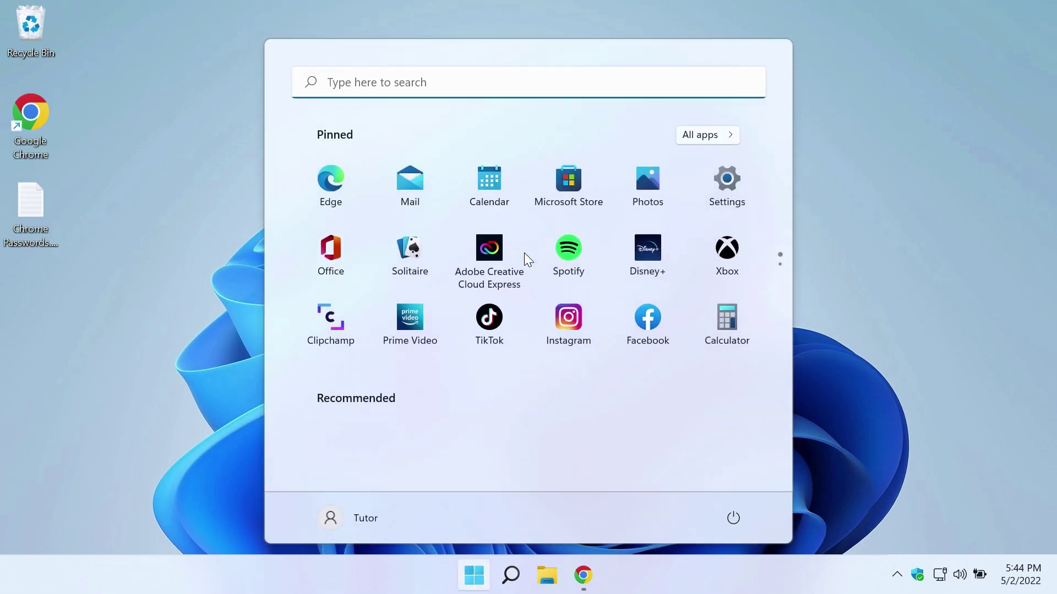
type("no")
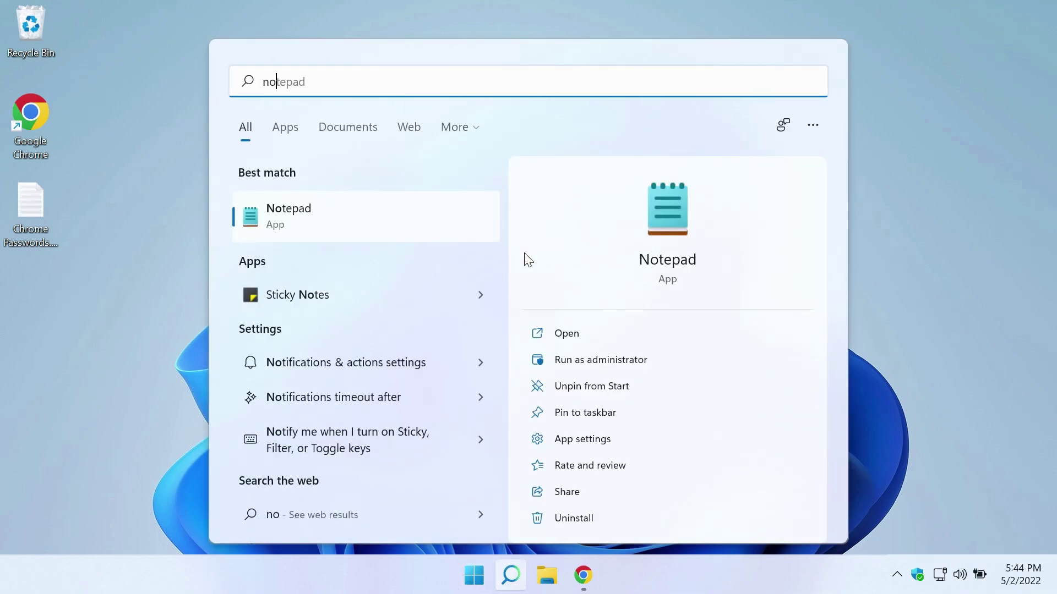
key("Return")
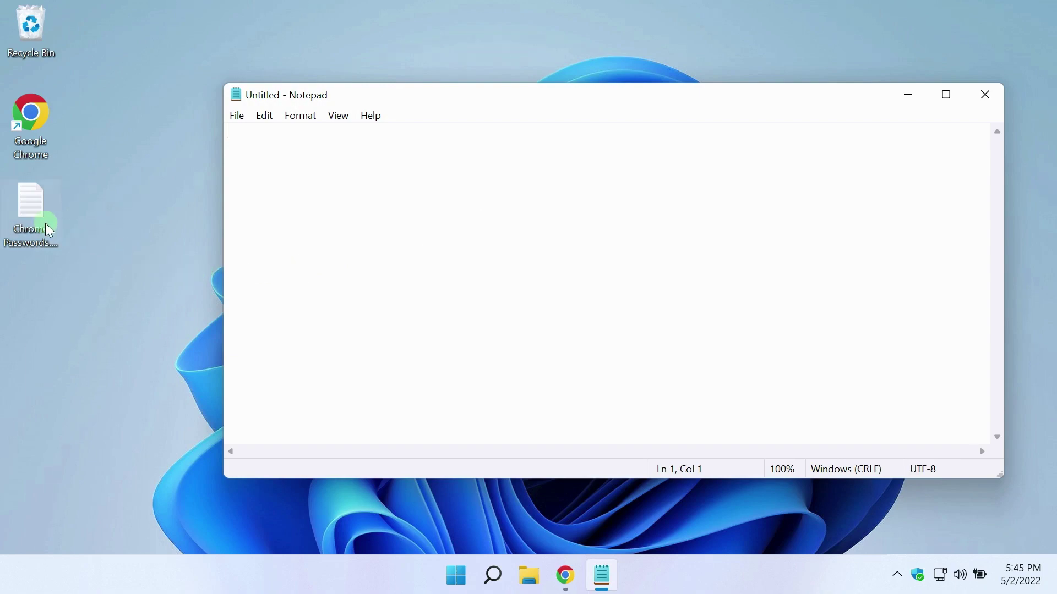
Drag Chrome Passwords.csv from the desktop into Notepad to view its contents.
left_click_drag(49, 229, 338, 230)
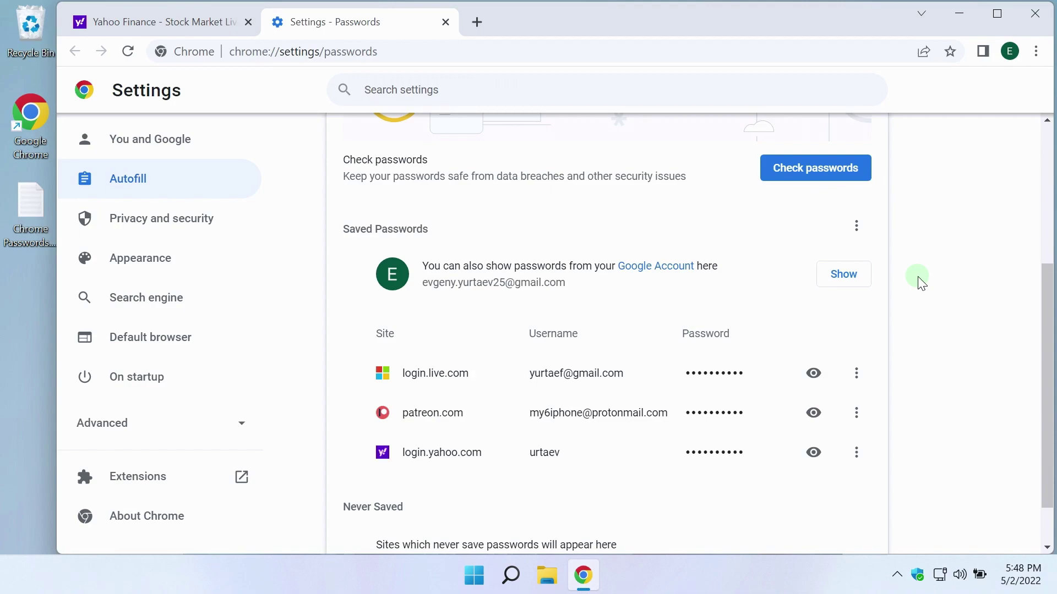
Reveal the login.live.com password by confirming the Windows password, then hide it again.
left_click(820, 373)
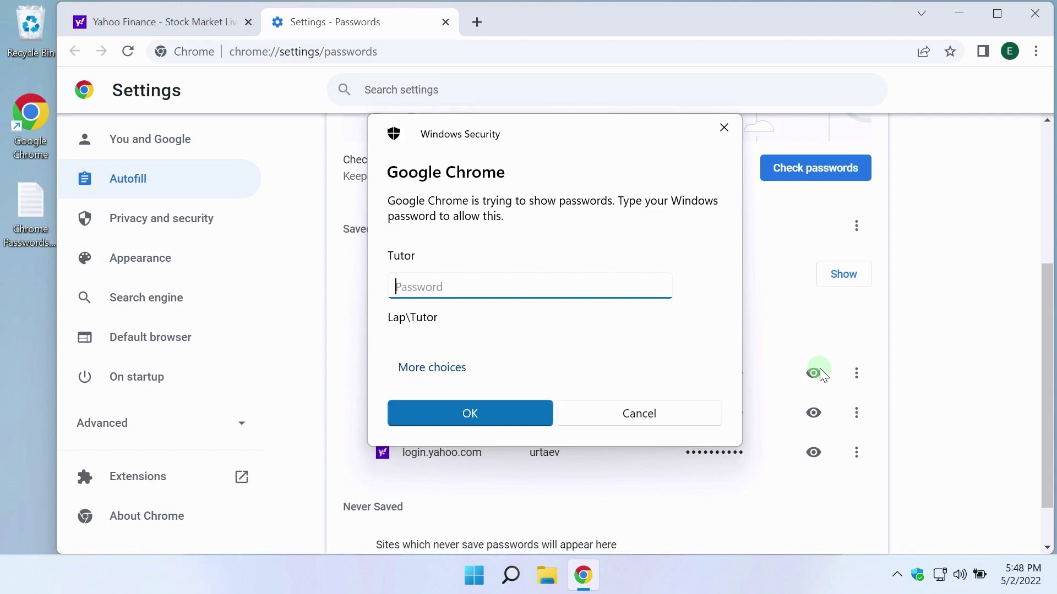
type("••••")
key("Return")
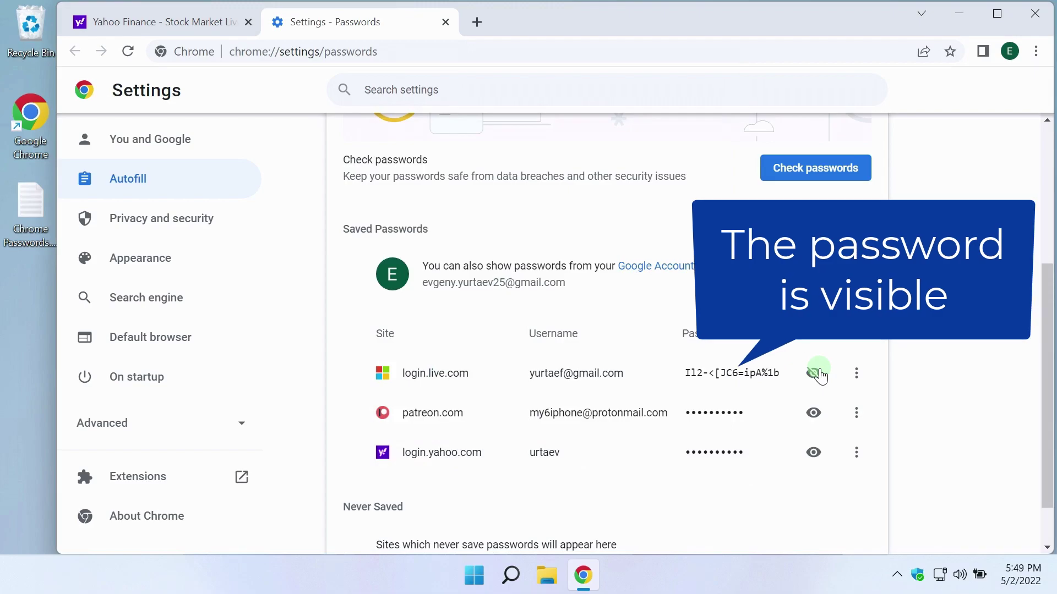
left_click(813, 373)
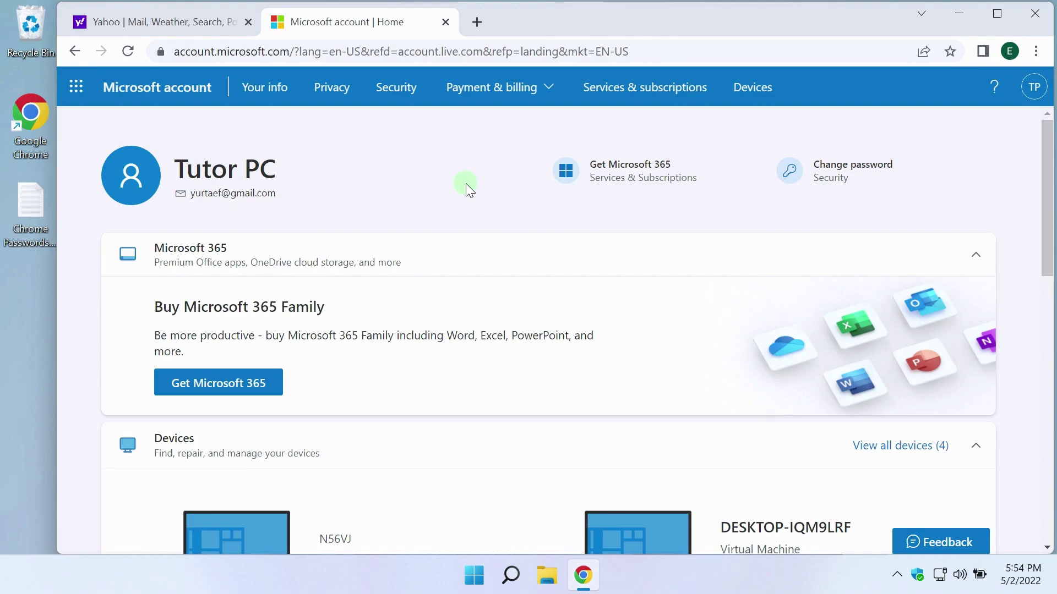
Sign out of the Microsoft account and sign back in as far as the password page.
left_click(1034, 89)
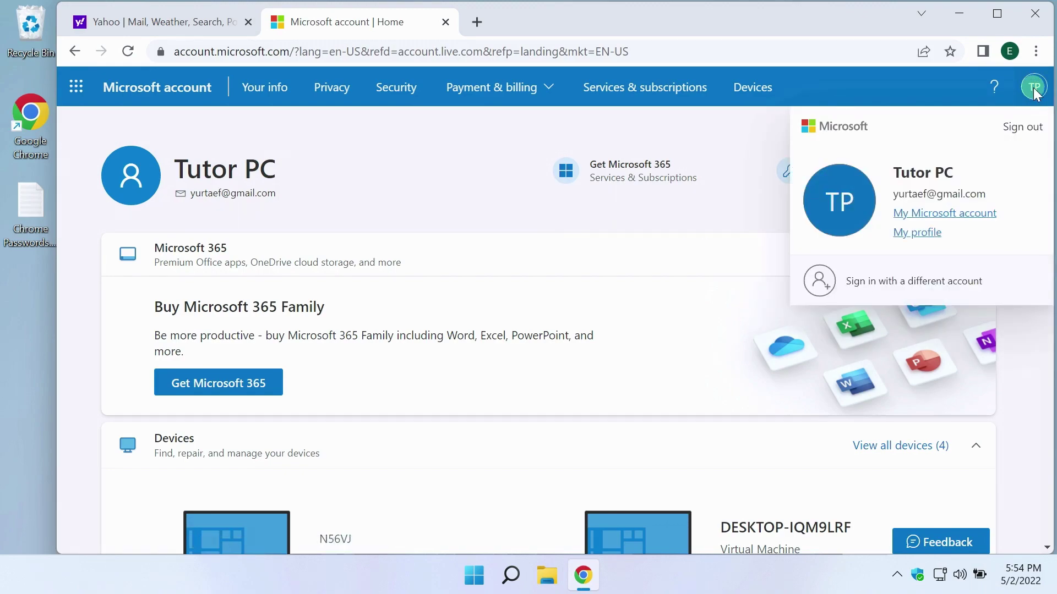
left_click(1020, 129)
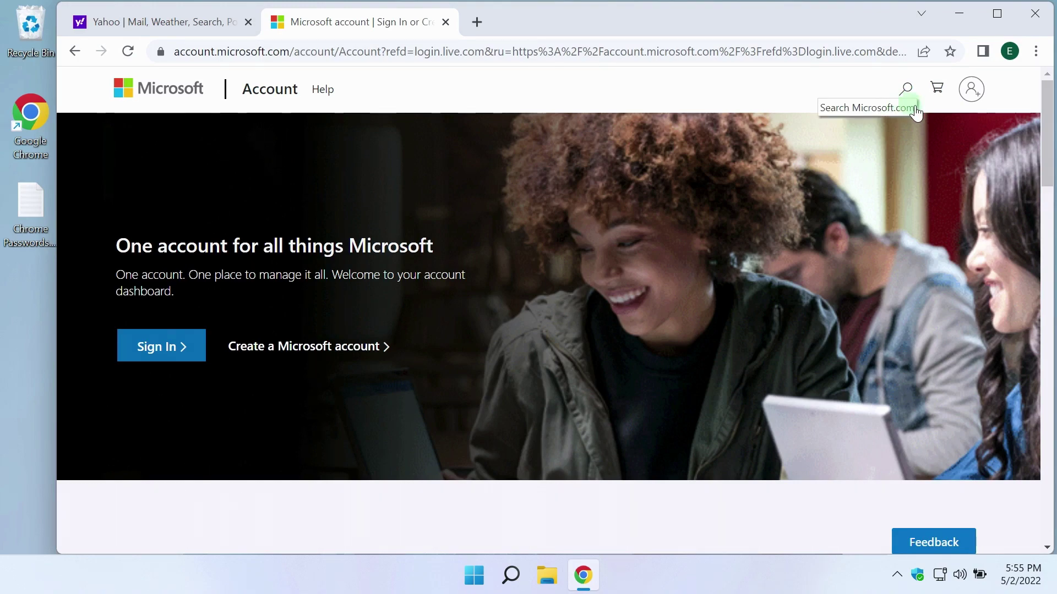
left_click(973, 91)
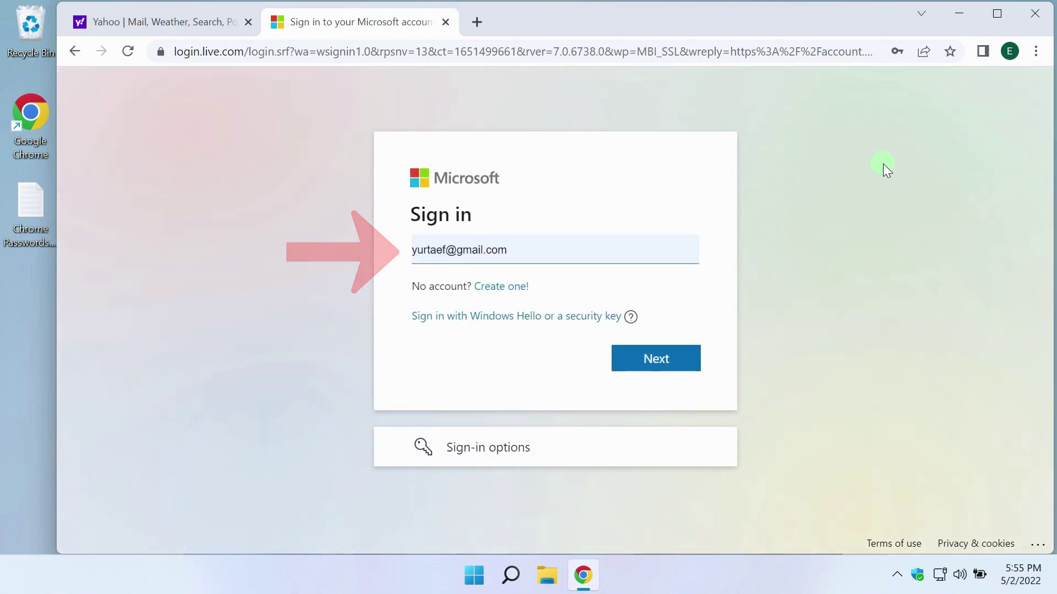
left_click(667, 363)
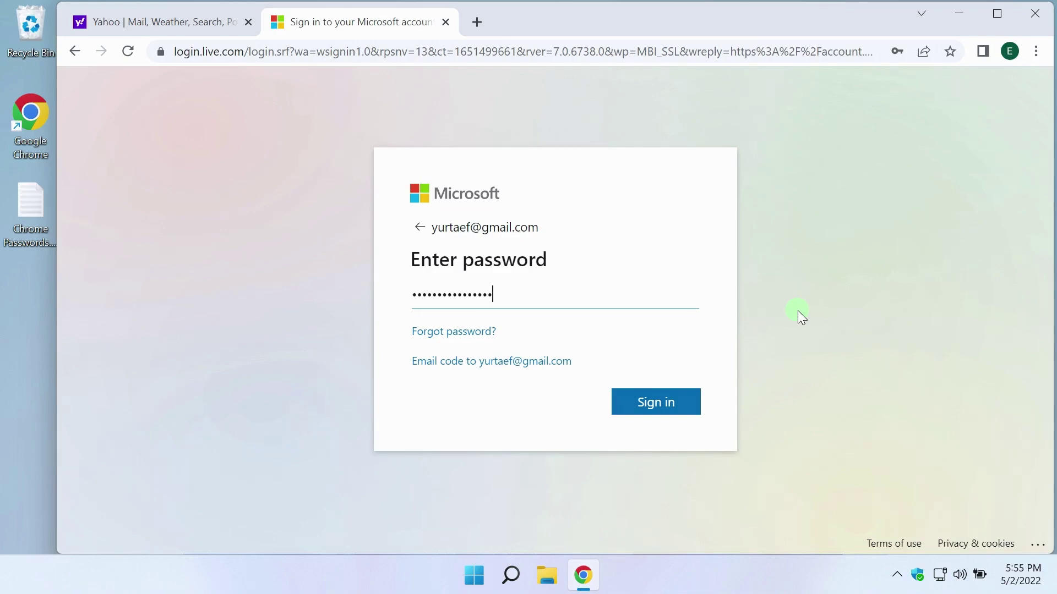
Inspect the Microsoft password field to show its input element in DevTools.
right_click(507, 299)
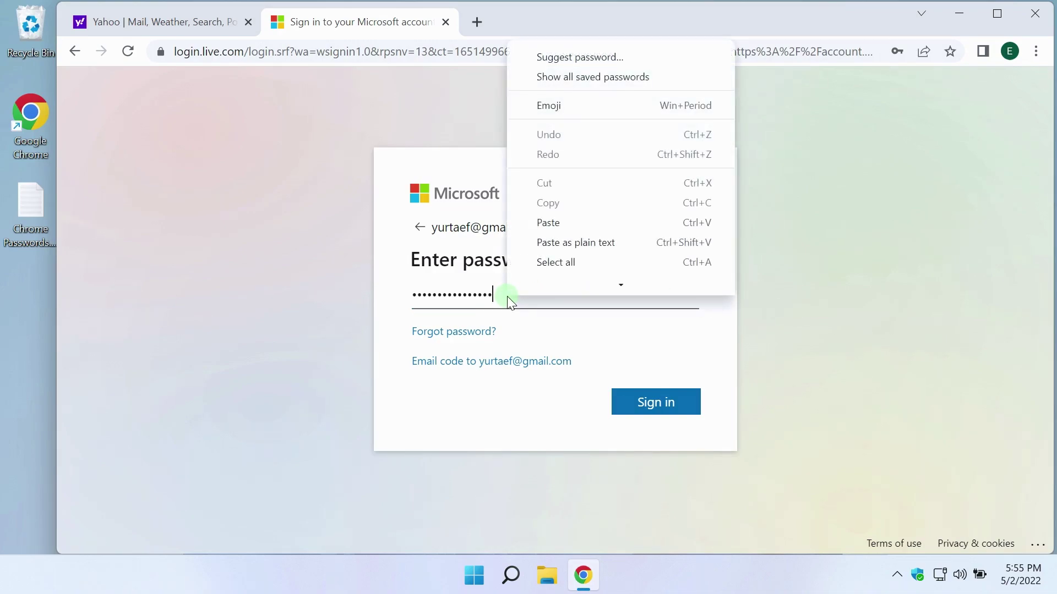
mouse_move(608, 286)
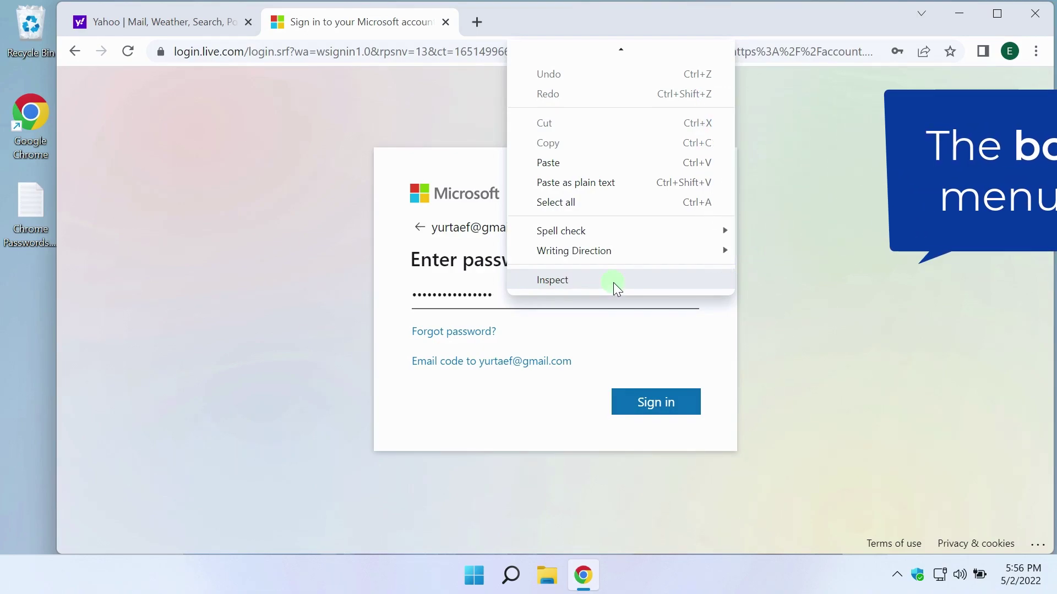
left_click(613, 282)
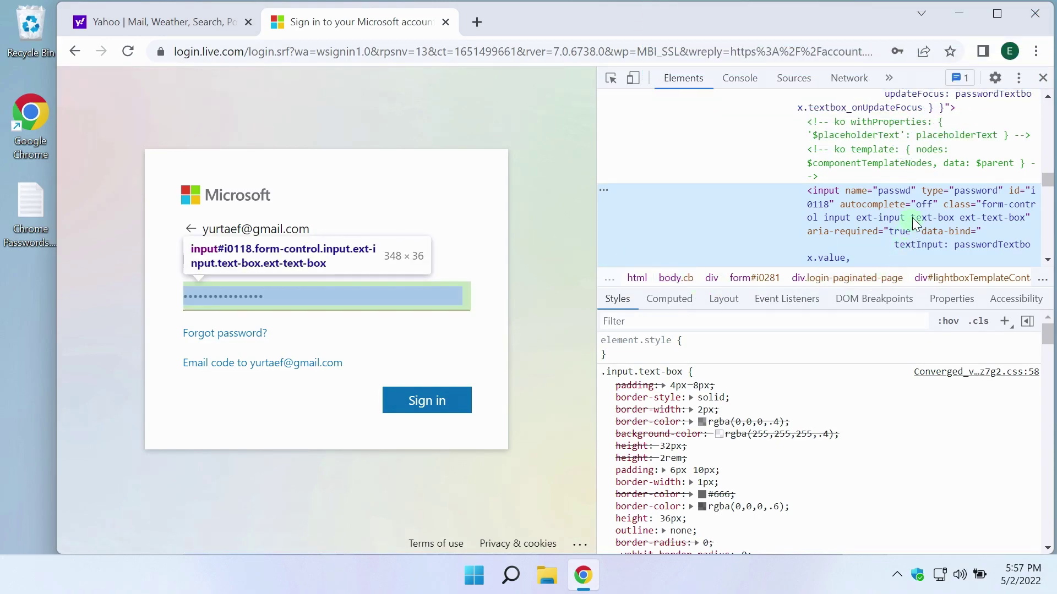
Change the password input's type from 'password' to 'Accio' to reveal the password.
double_click(972, 190)
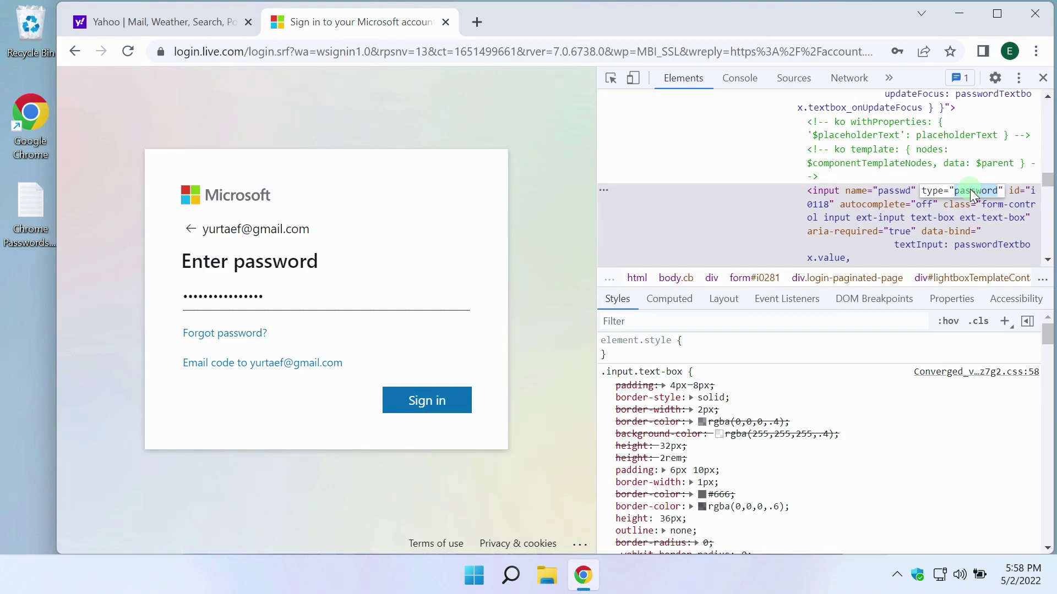
type("Acc")
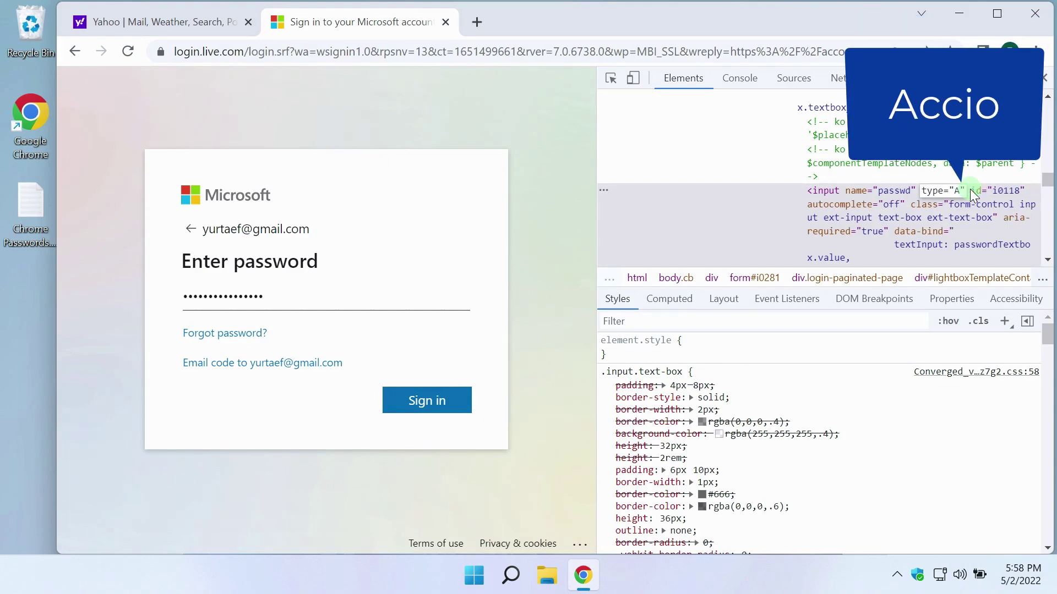
type("io")
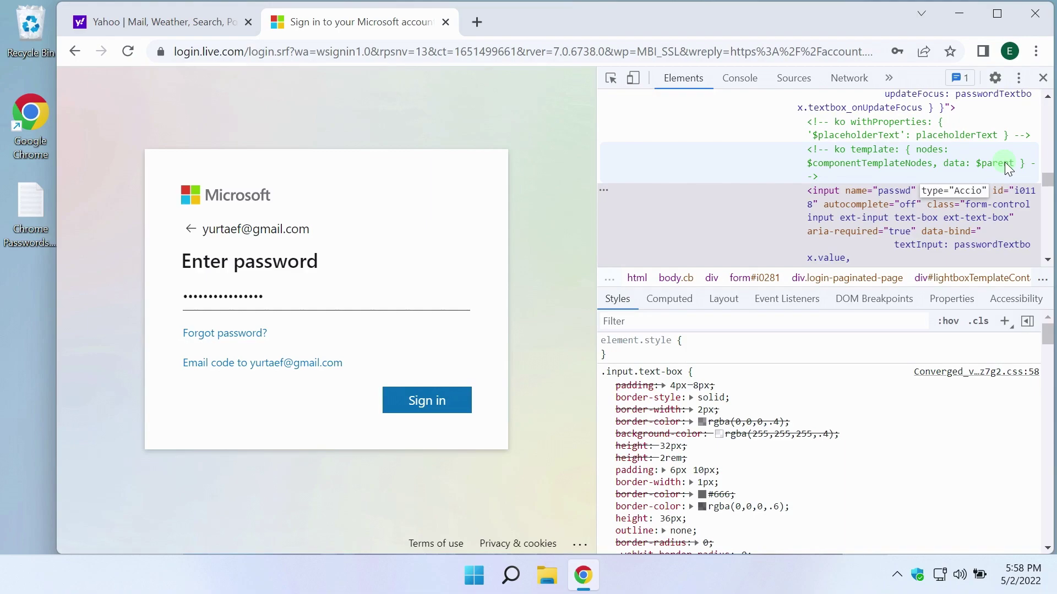
key("Return")
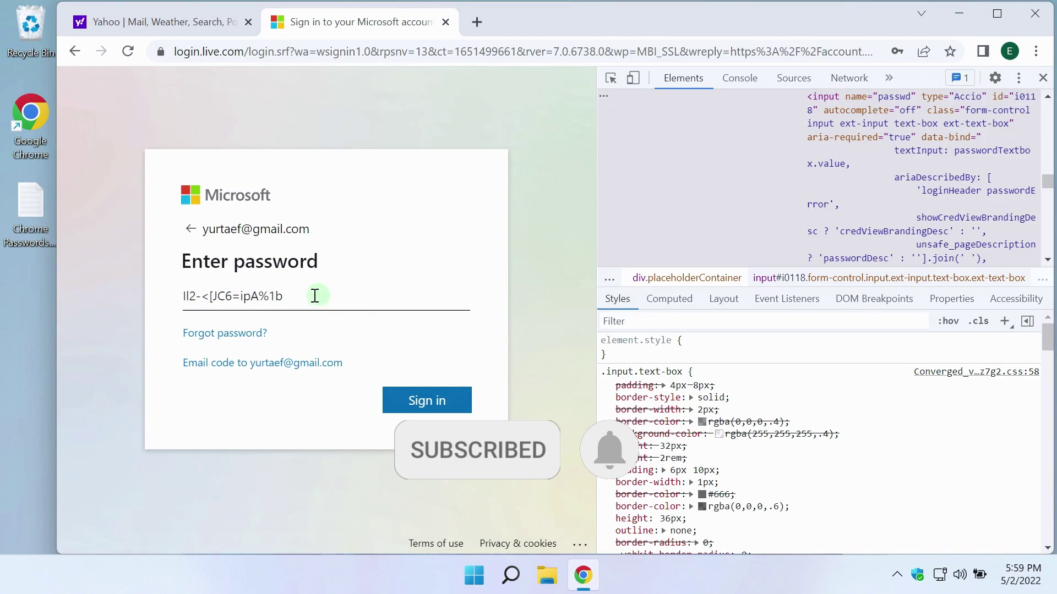
Select the revealed password in the sign-in field and copy it.
left_click(291, 295)
left_click_drag(291, 296, 183, 296)
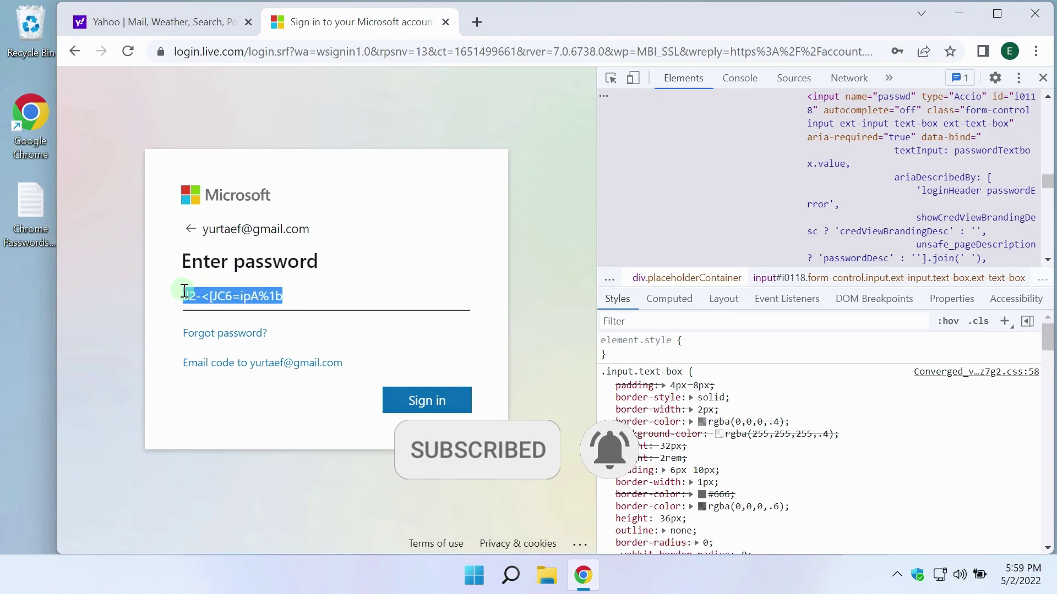
right_click(220, 296)
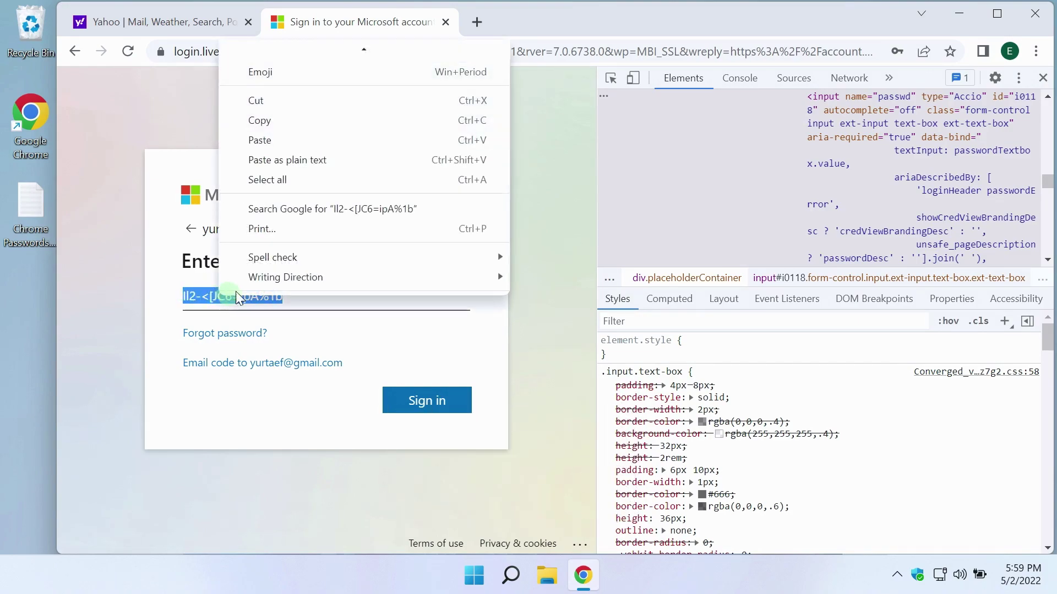
left_click(308, 118)
left_click(304, 296)
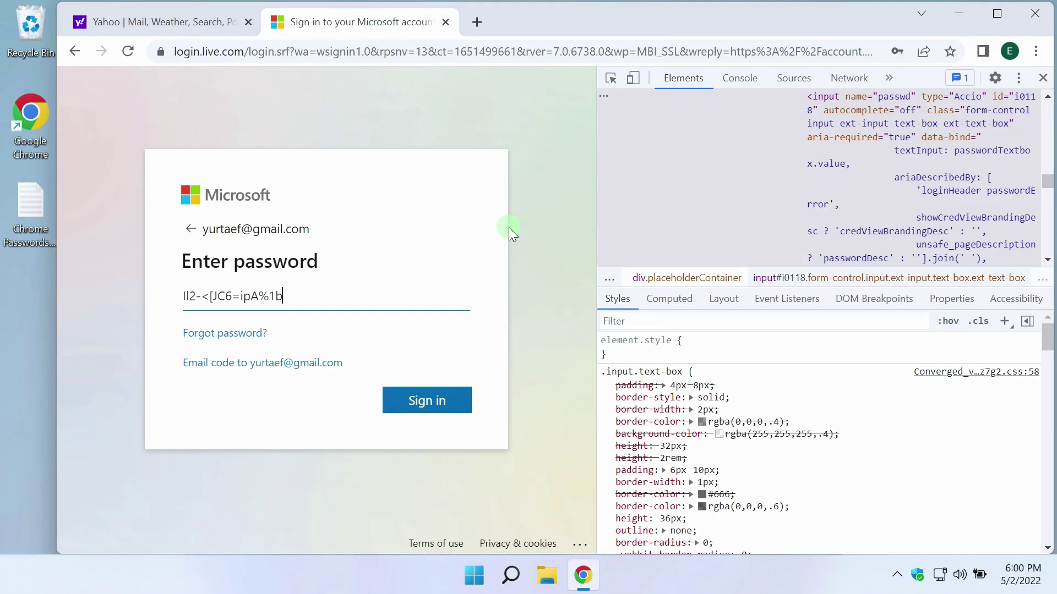
Close DevTools and load yahoo.com.
left_click(1042, 77)
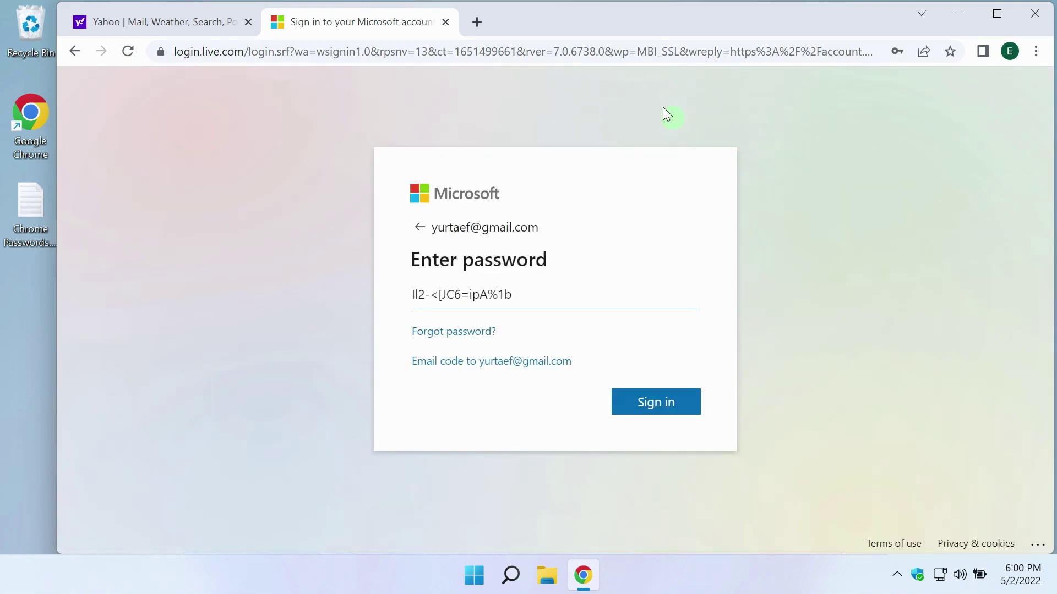
left_click(441, 51)
type("ya")
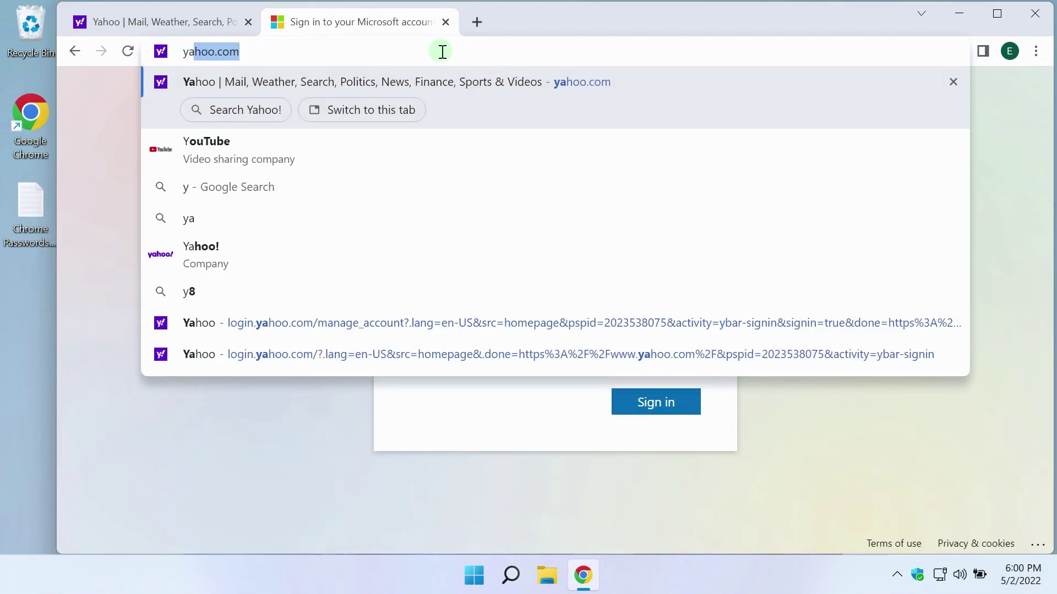
type("hoo.co")
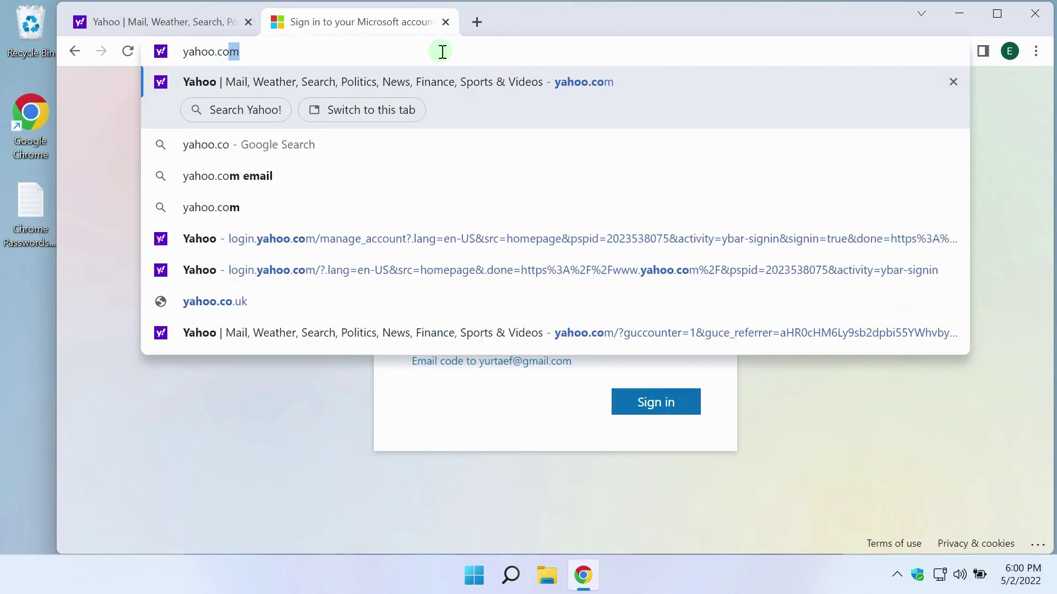
type("m")
key("Return")
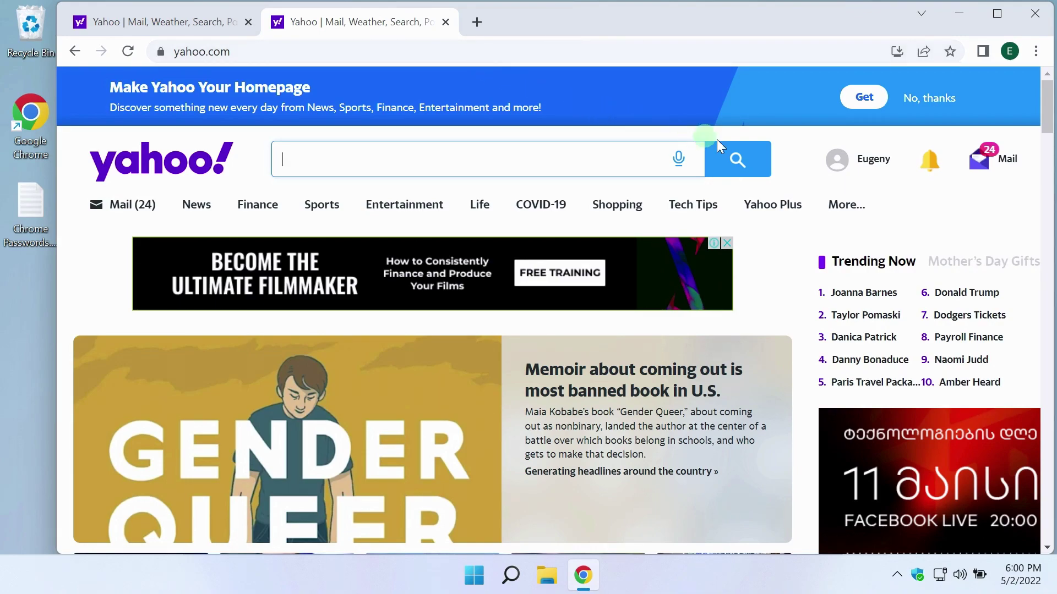
Sign out of Yahoo and sign back in with the saved account.
left_click(868, 165)
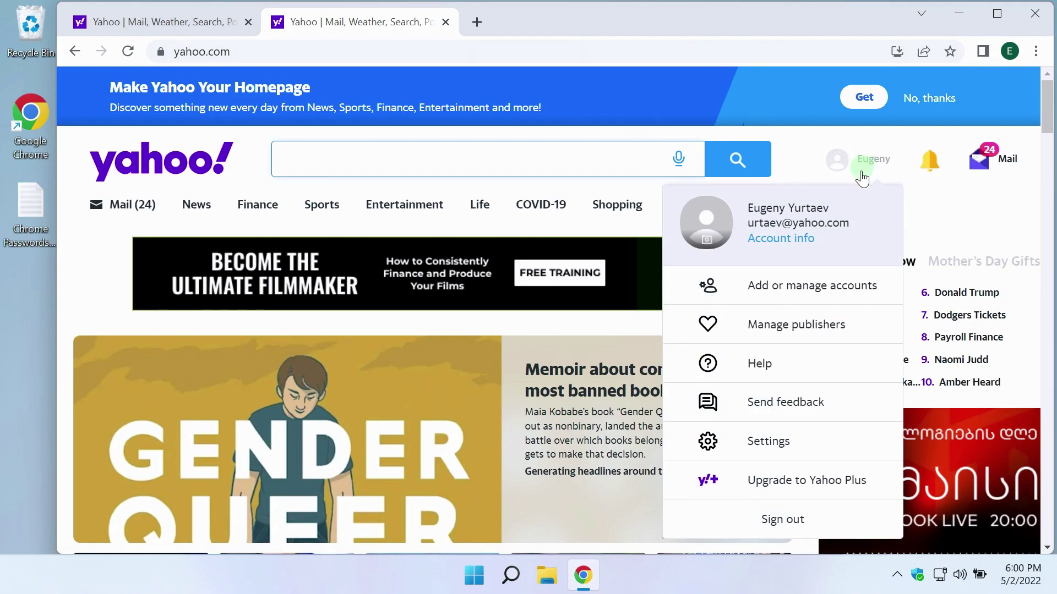
left_click(793, 521)
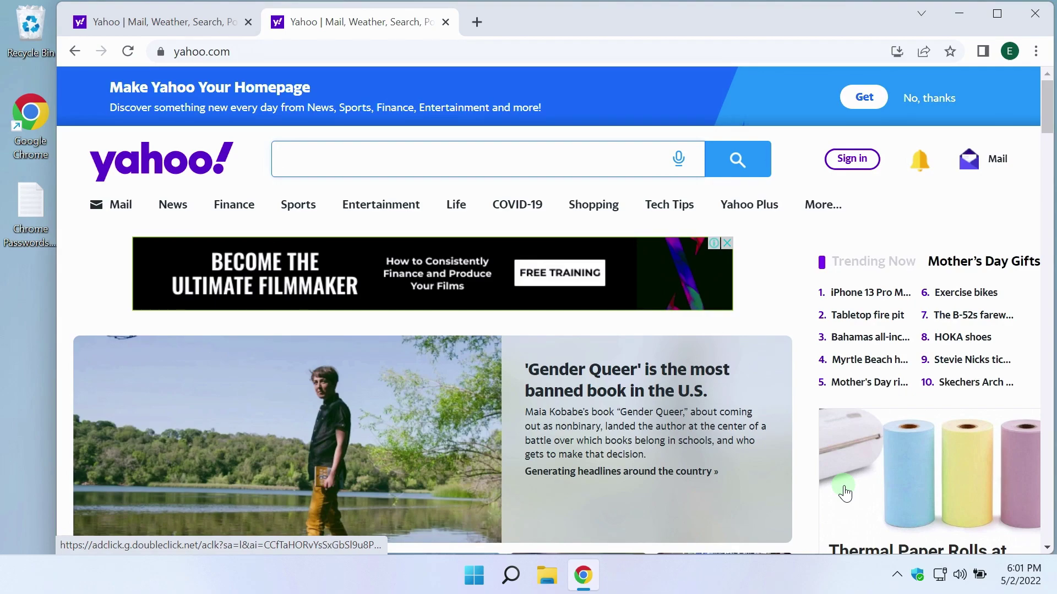
left_click(850, 165)
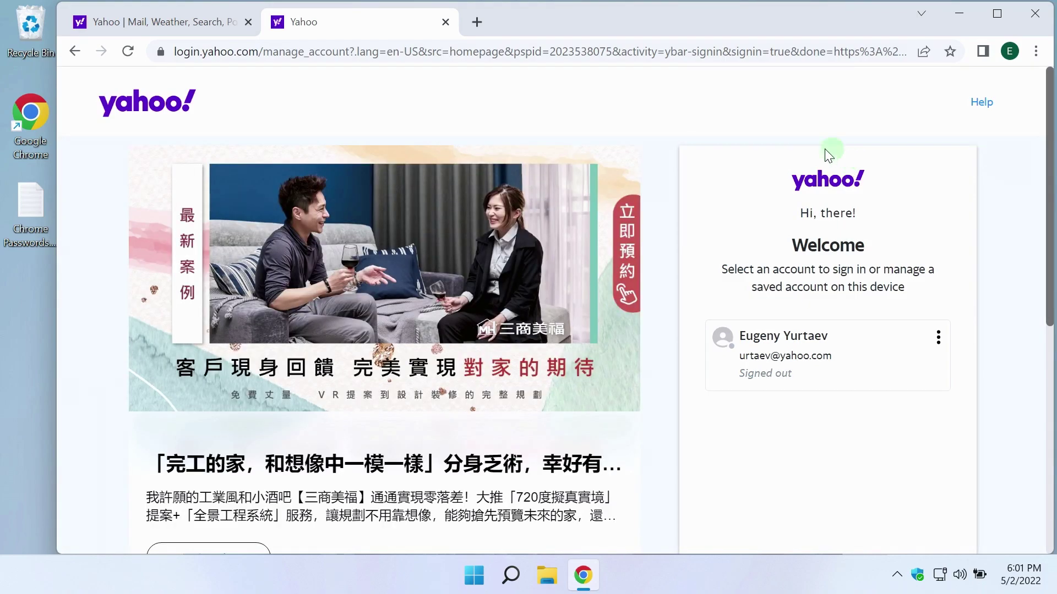
left_click(855, 374)
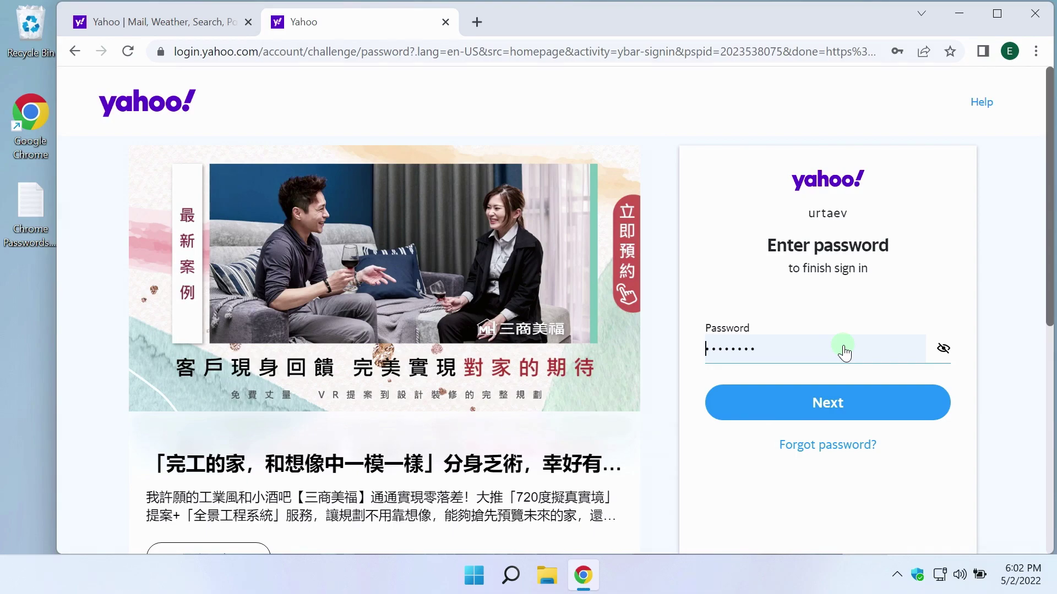
Inspect the Yahoo password field and change its type to 'show' to reveal the password.
right_click(763, 348)
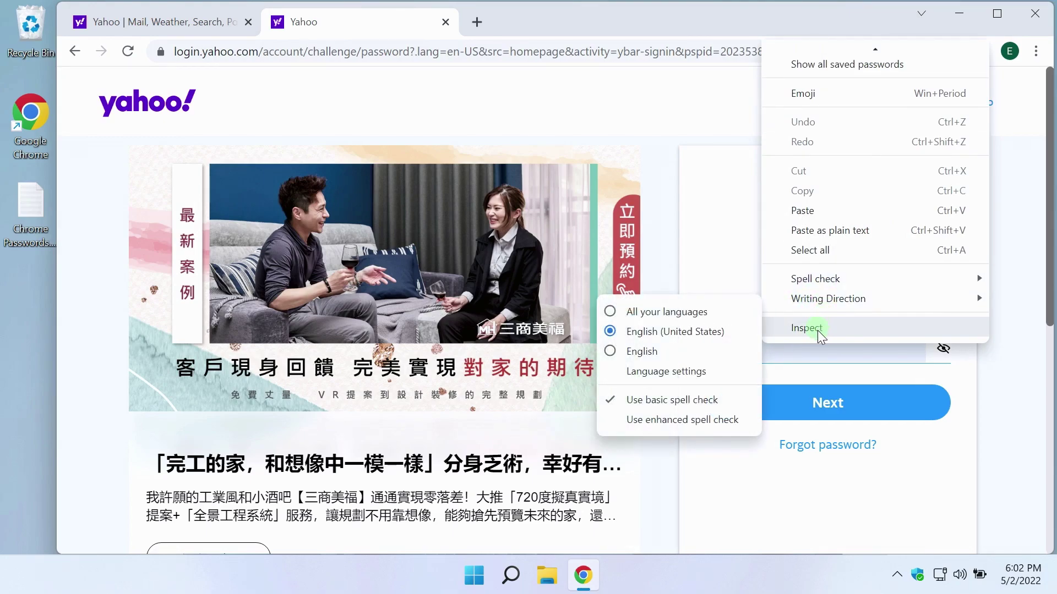
left_click(819, 329)
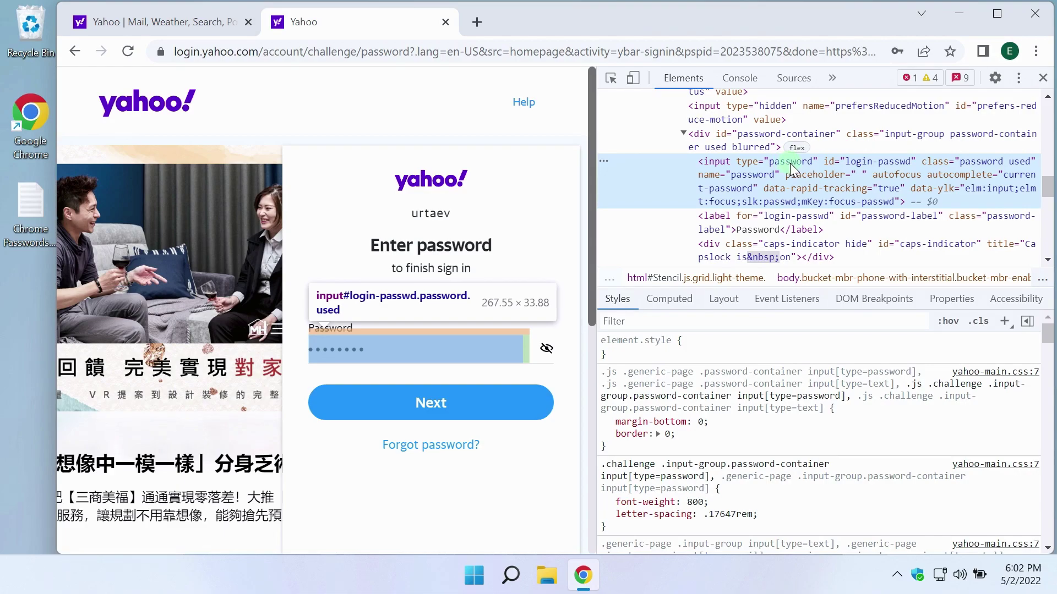
double_click(790, 162)
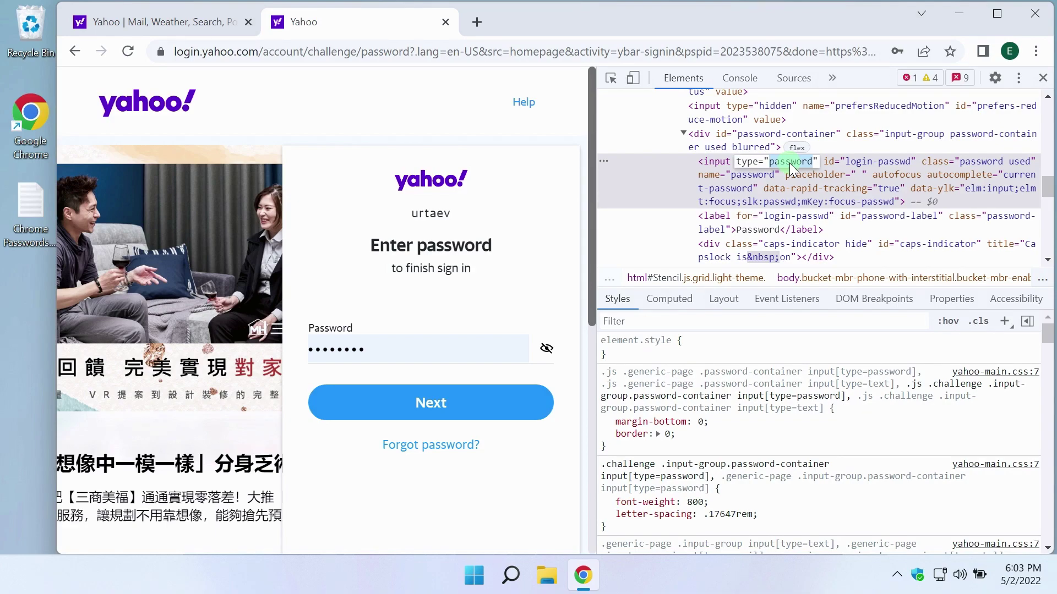
type("show")
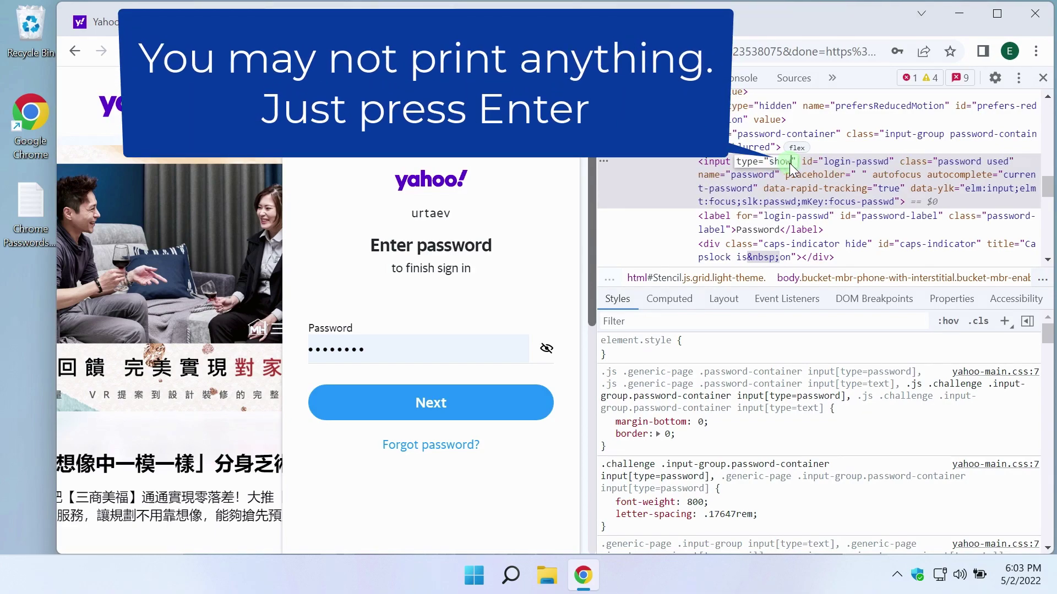
key("Return")
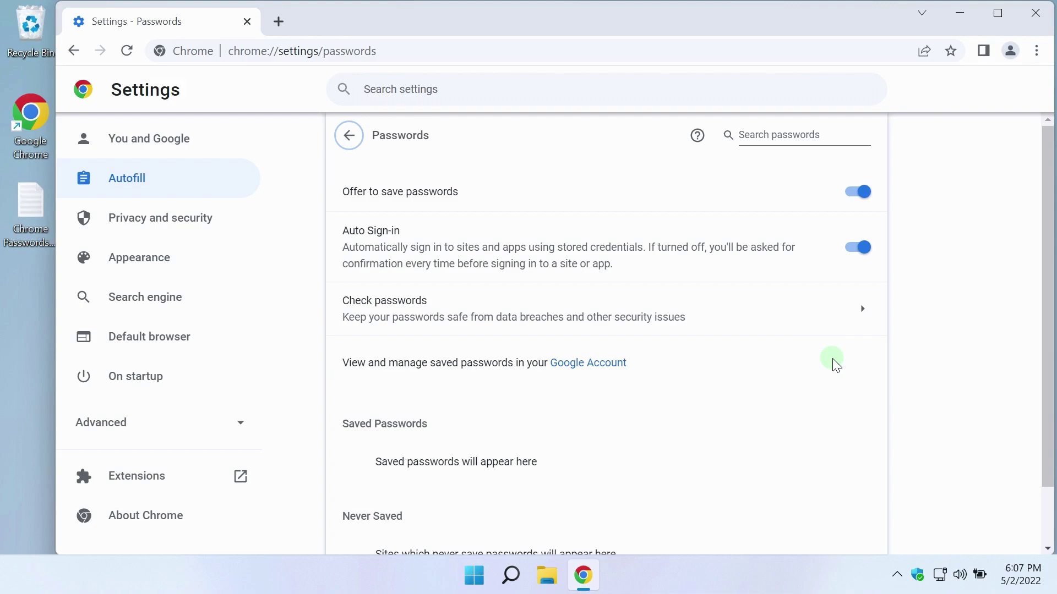
Enable the Password import flag on chrome://flags and relaunch Chrome.
left_click(279, 22)
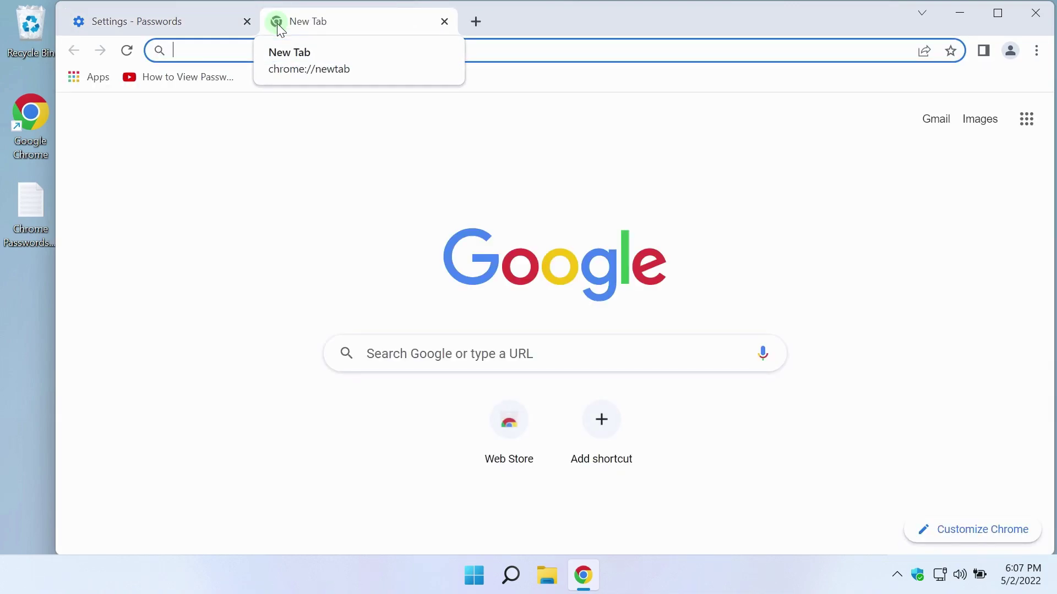
type("chrom")
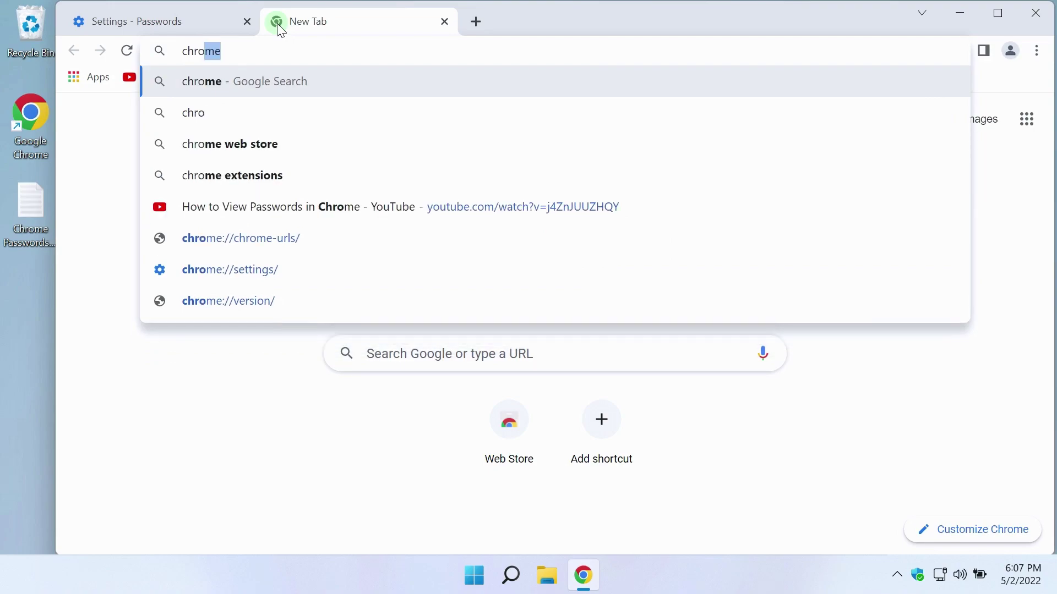
type("e://fla")
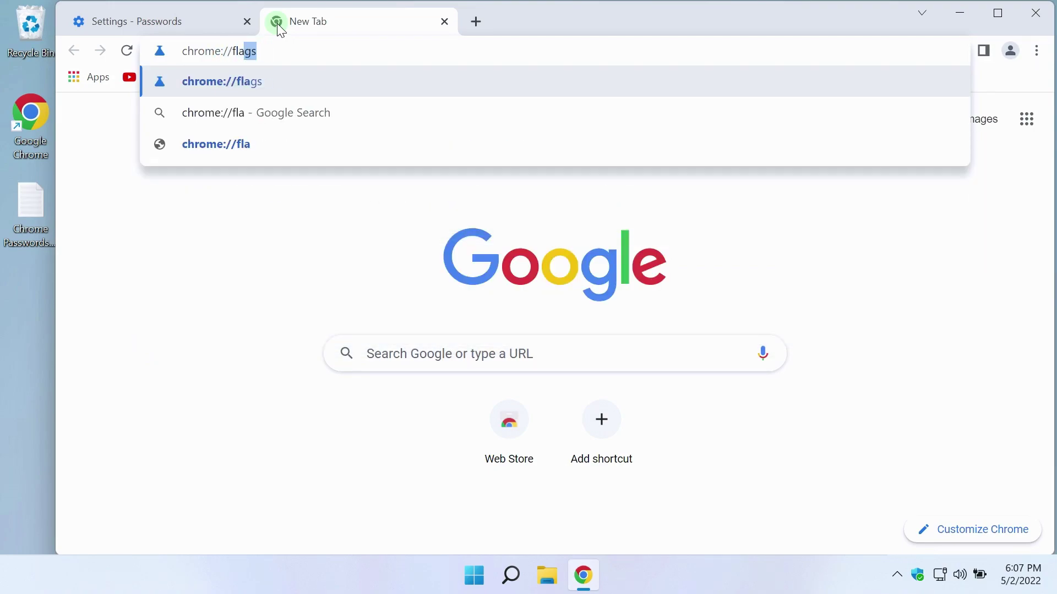
type("gs")
key("Return")
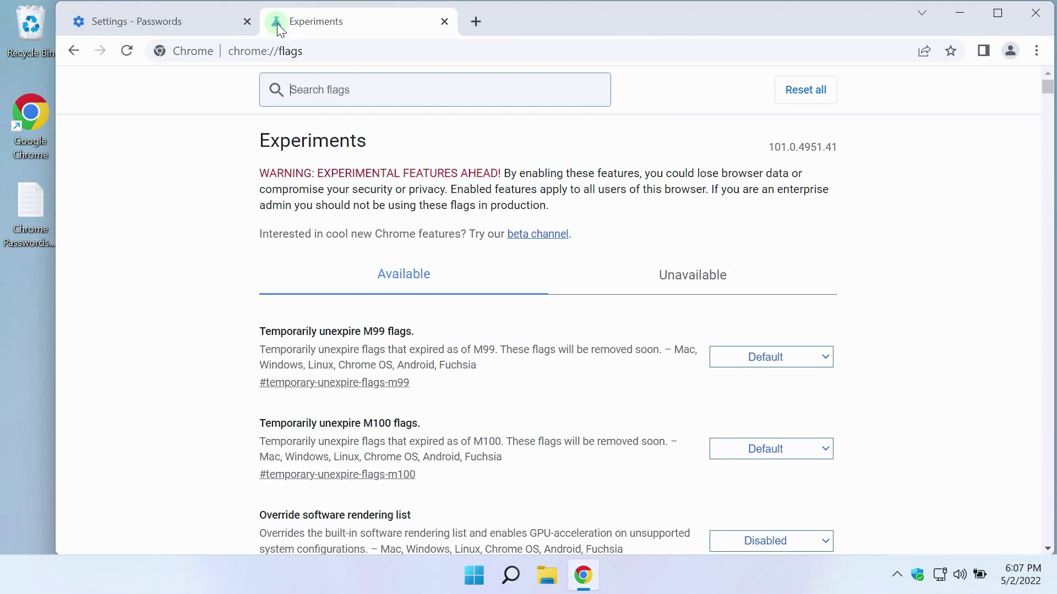
type("pass")
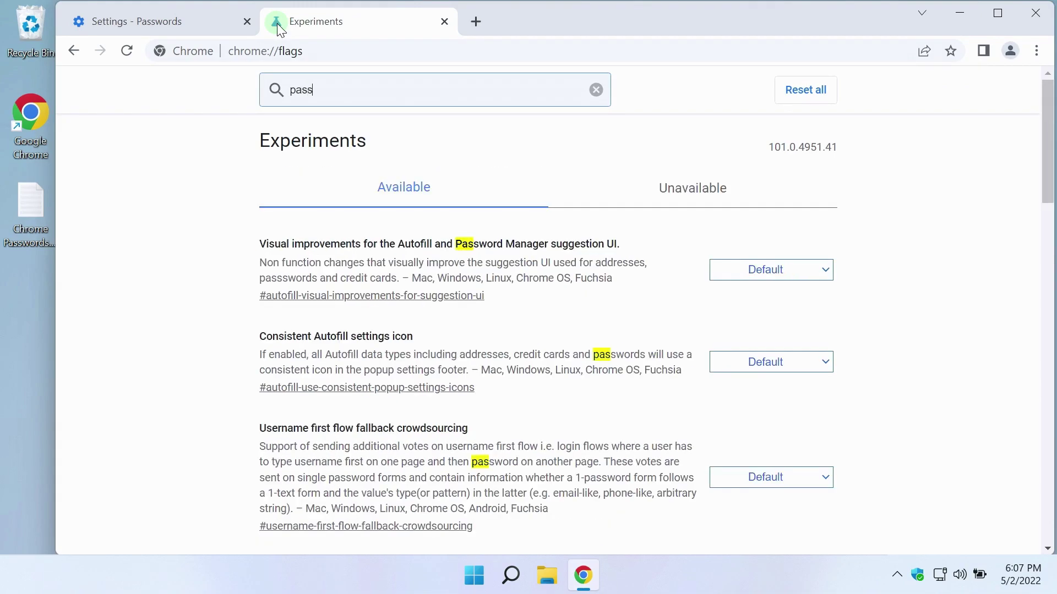
type("word")
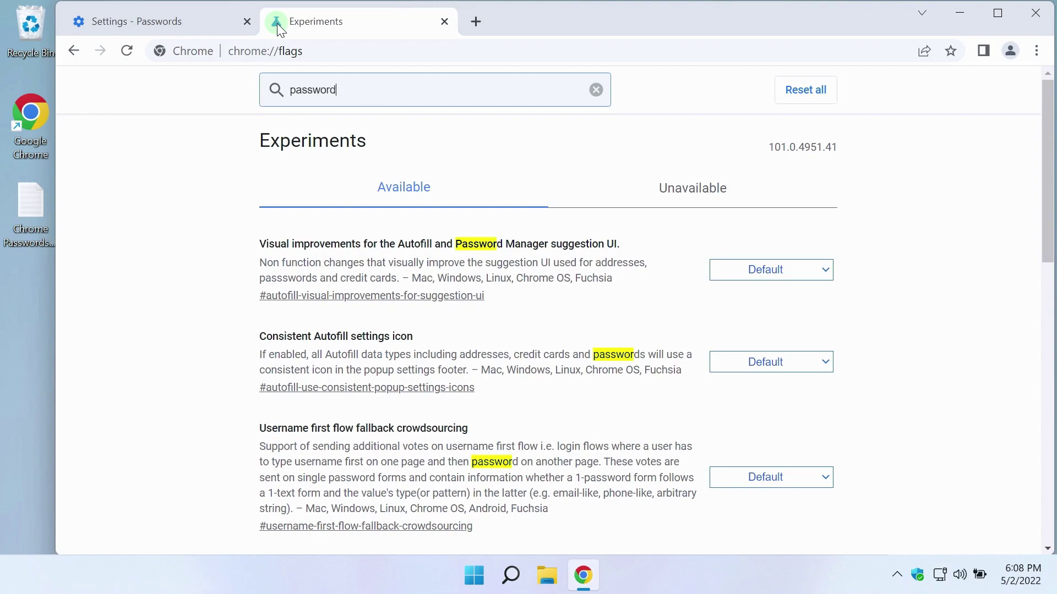
type(" im")
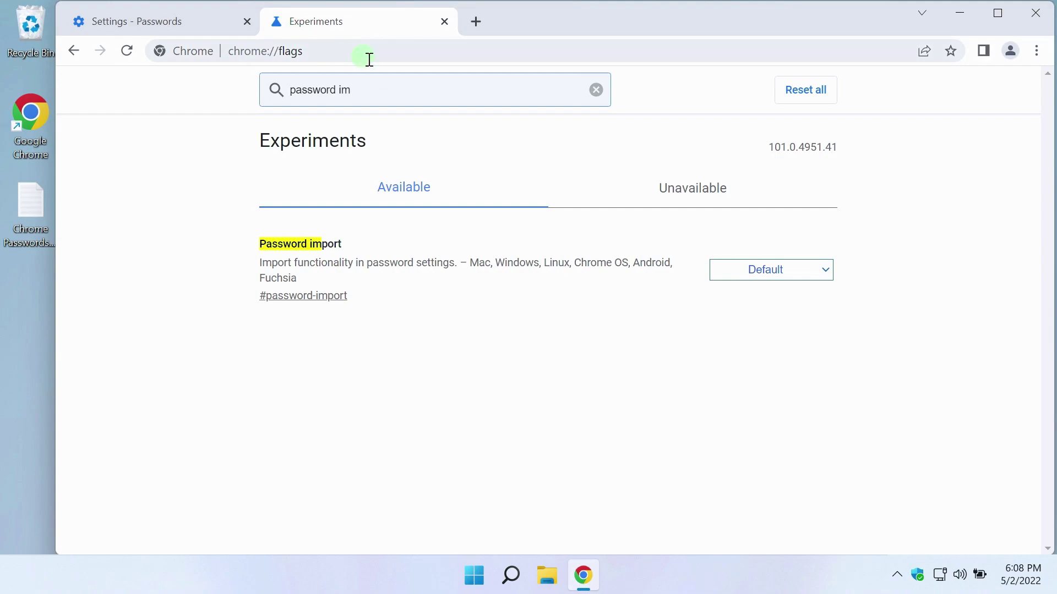
left_click(821, 269)
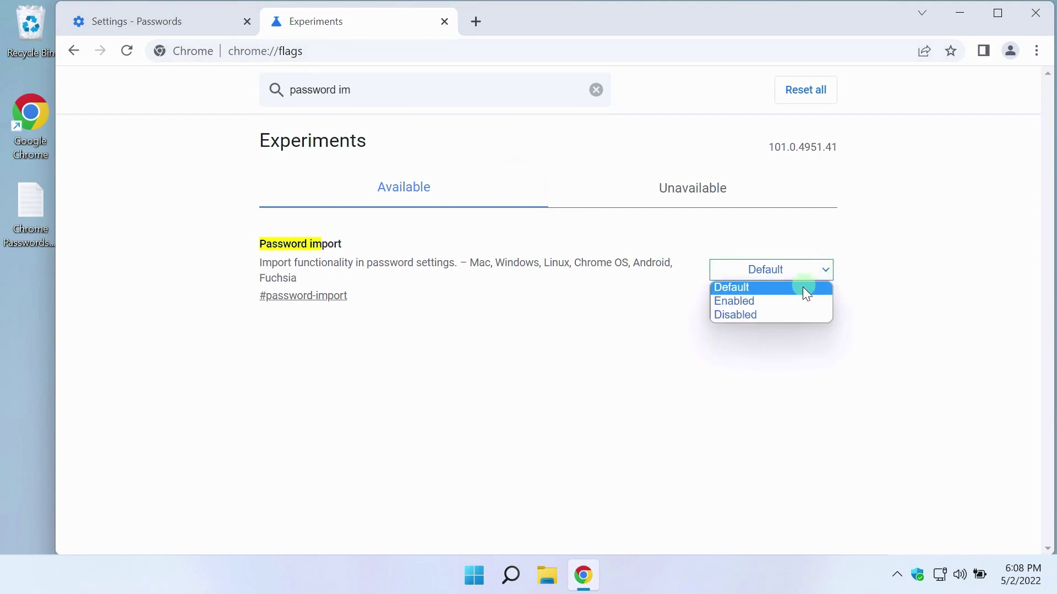
left_click(770, 302)
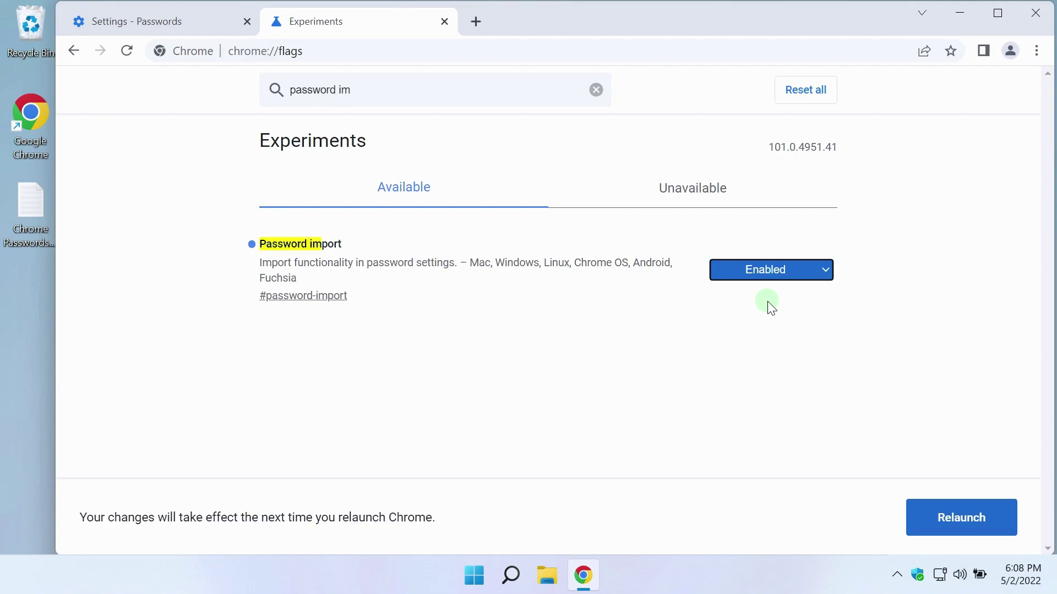
left_click(960, 514)
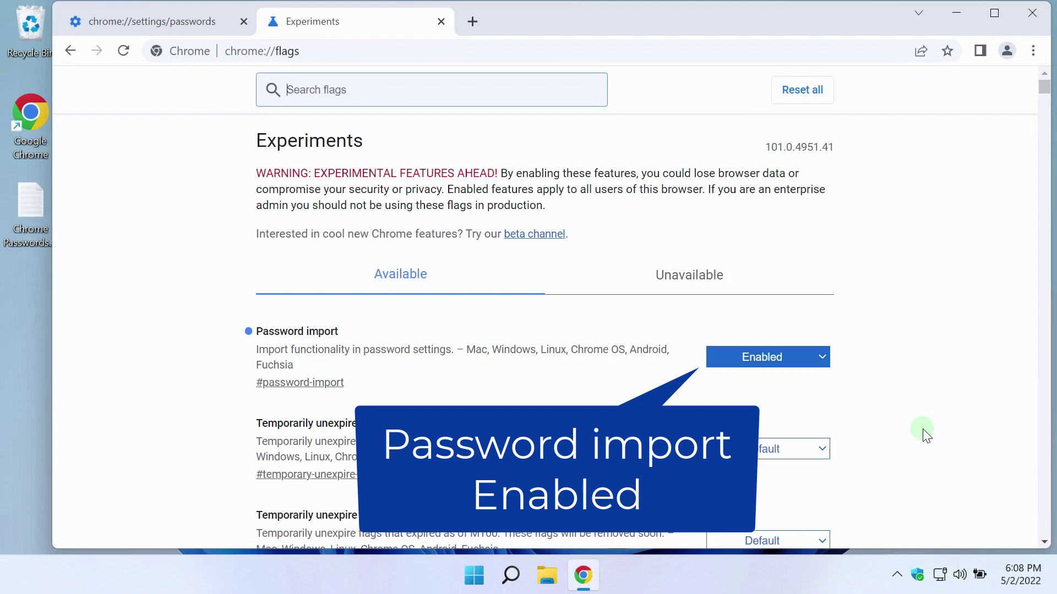
Close the flags tab and import Chrome Passwords.csv from the Desktop into Saved Passwords.
left_click(441, 22)
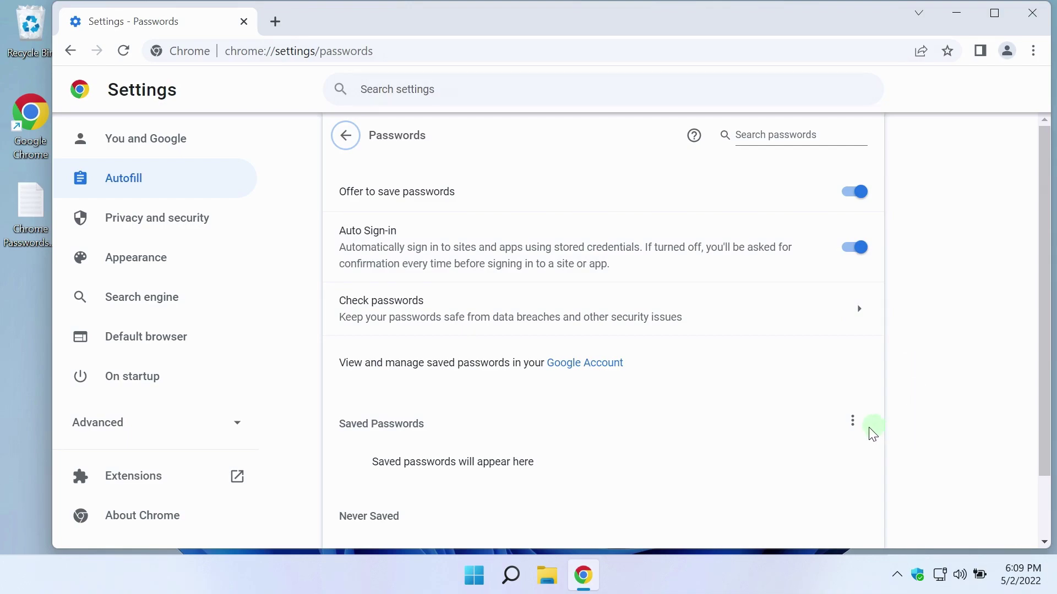
left_click(852, 421)
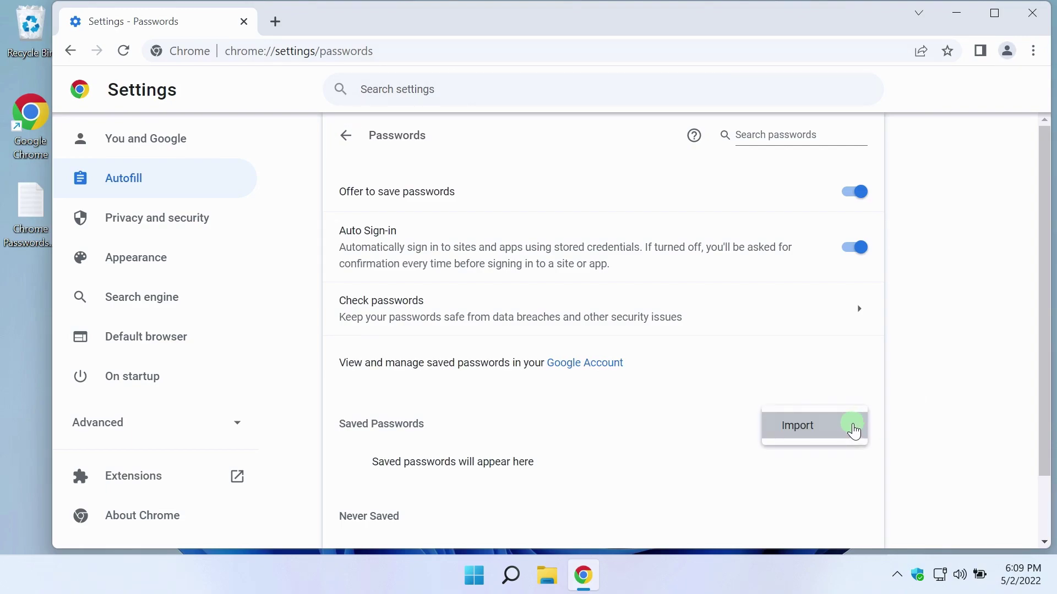
left_click(831, 431)
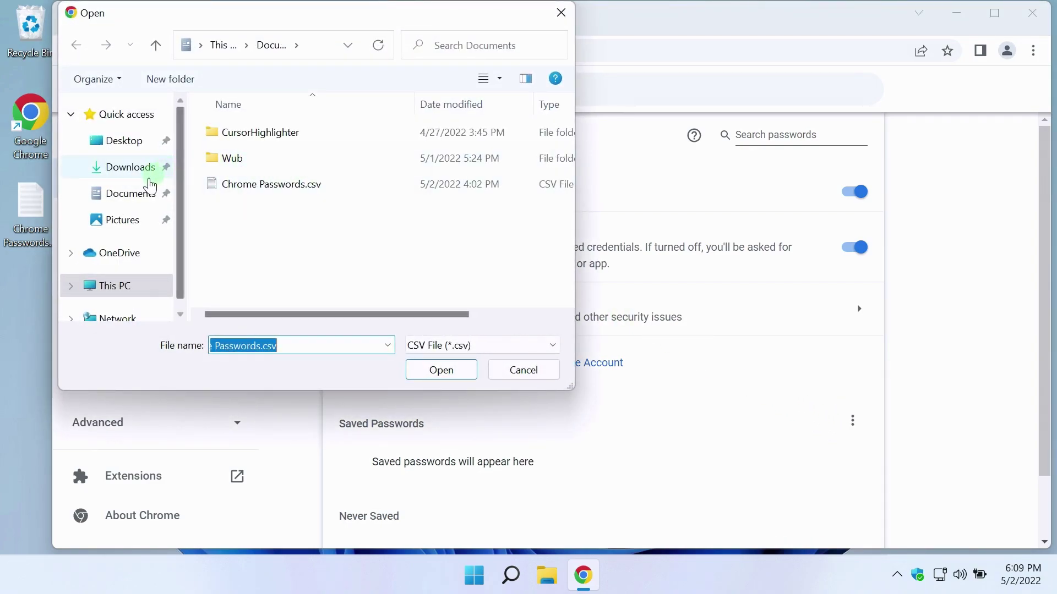
left_click(122, 141)
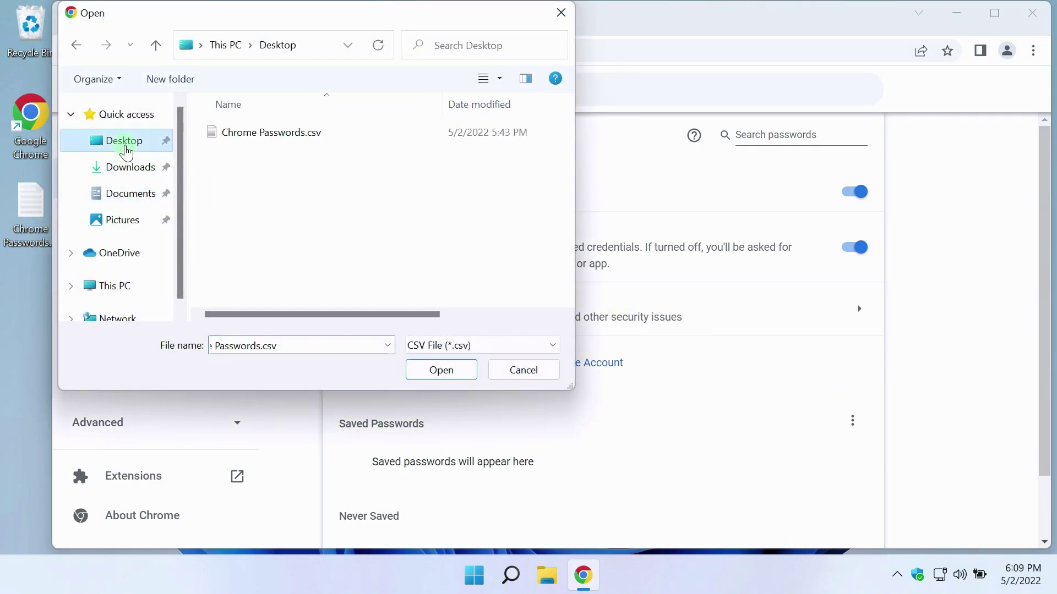
left_click(295, 137)
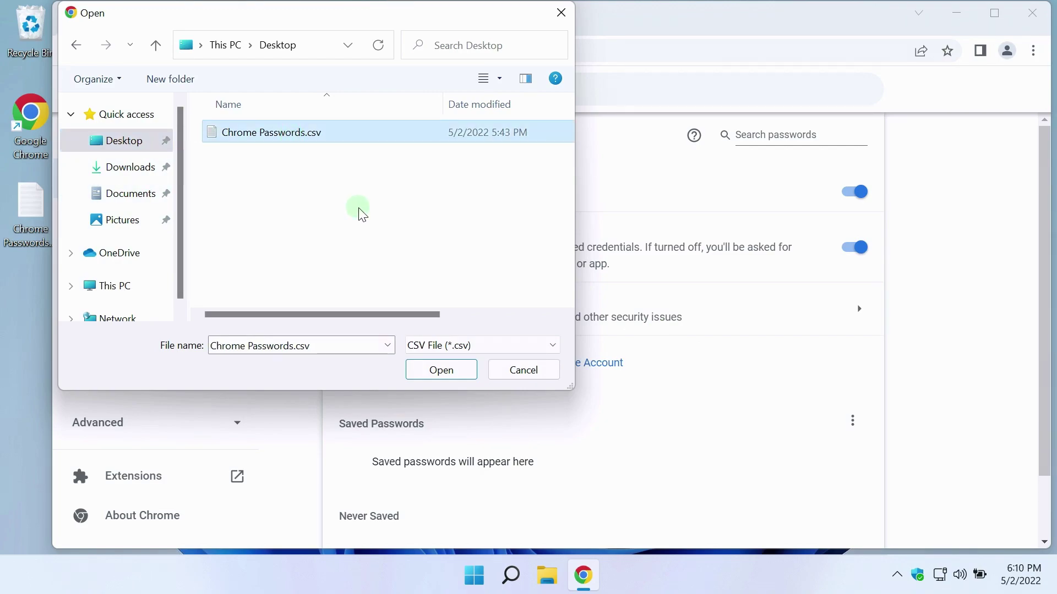
left_click(440, 370)
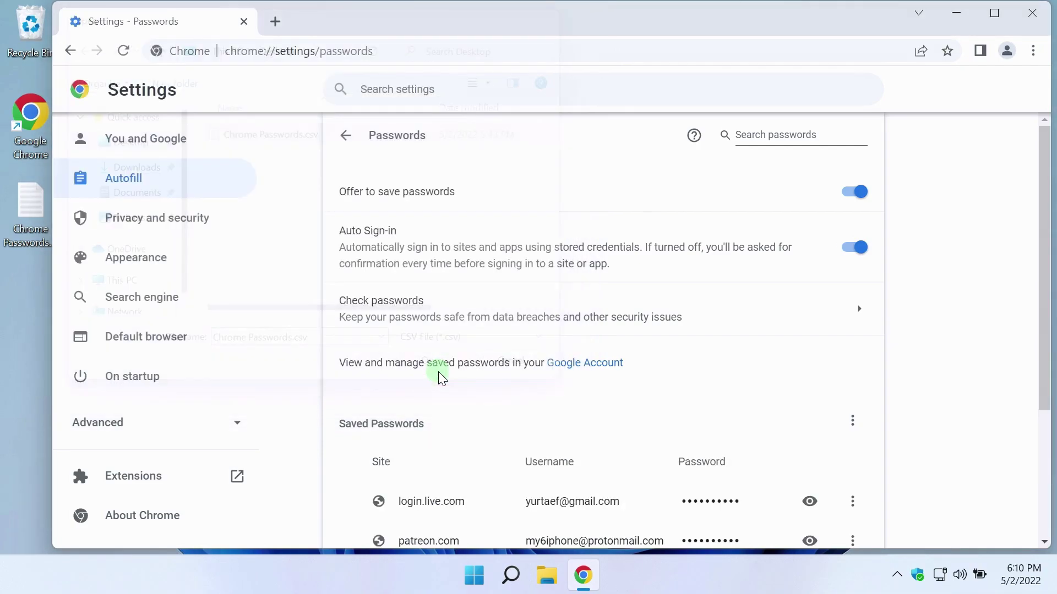
Scroll down the saved passwords list to review the imported entries.
scroll(973, 410, "down", 3)
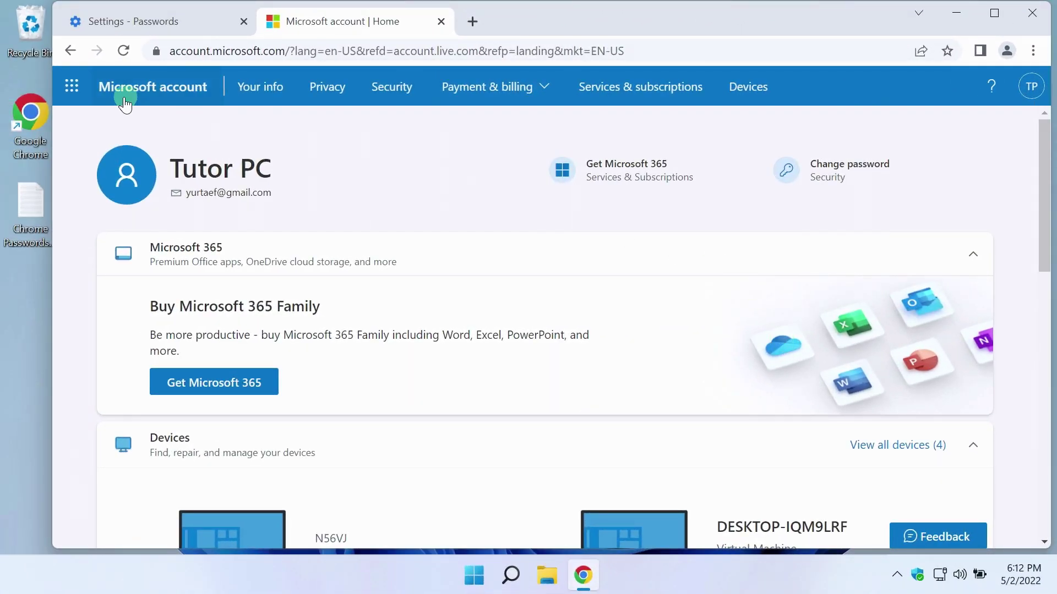
Open the saved YouTube tutorial and copy chrome://flags/#password-import from its description.
left_click(474, 22)
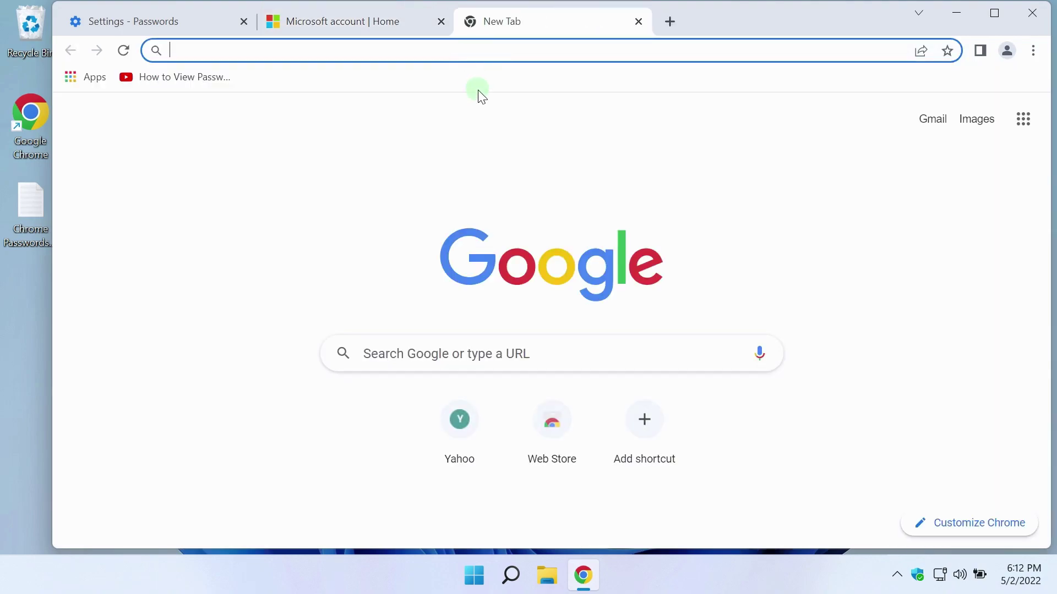
left_click(184, 80)
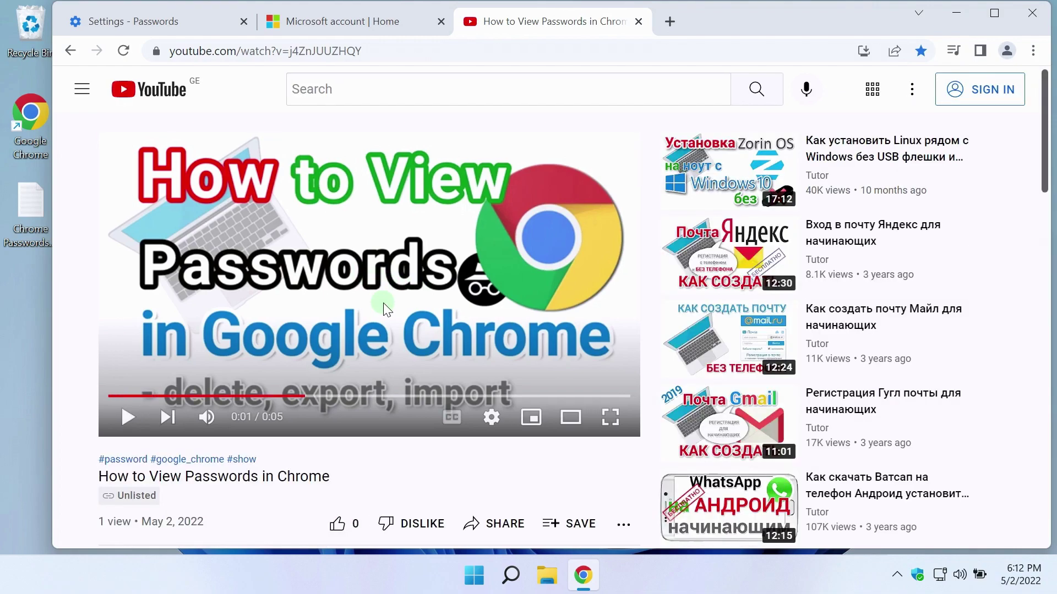
scroll(380, 303, "down", 6)
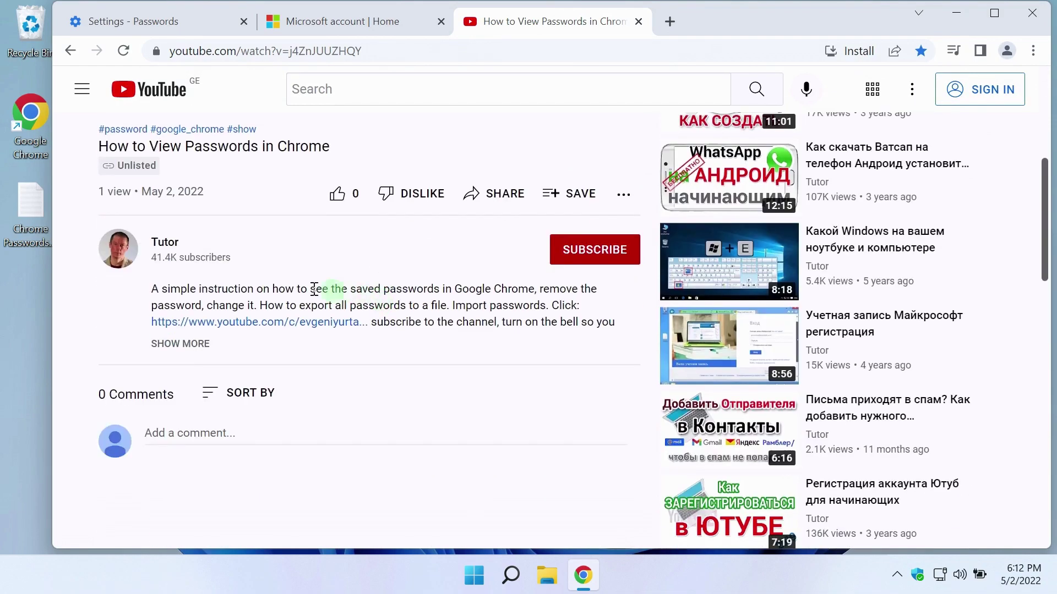
left_click(185, 345)
scroll(330, 347, "down", 1)
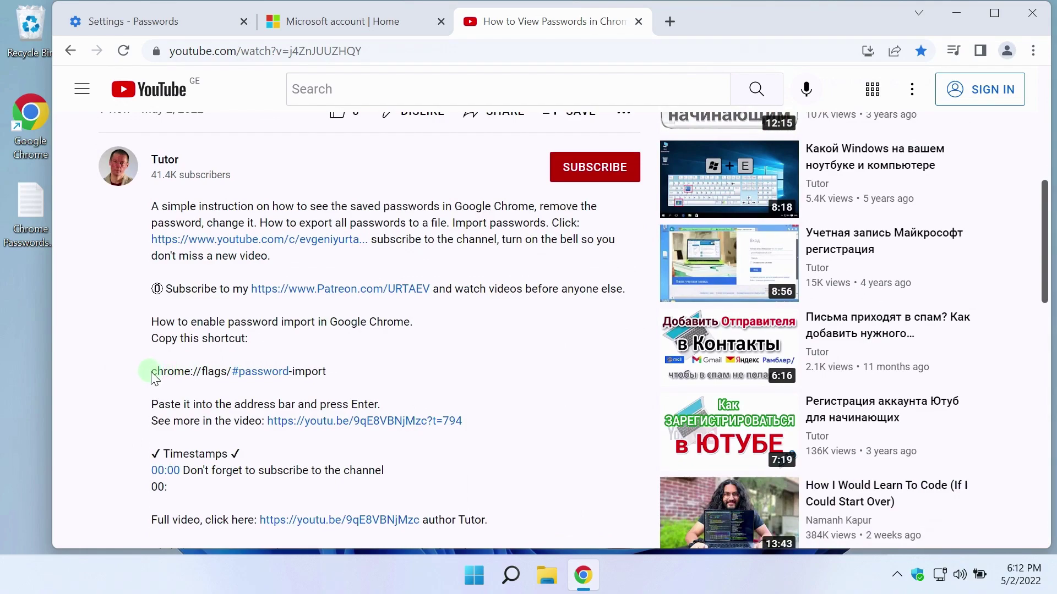
left_click_drag(152, 374, 320, 372)
right_click(320, 373)
left_click(346, 390)
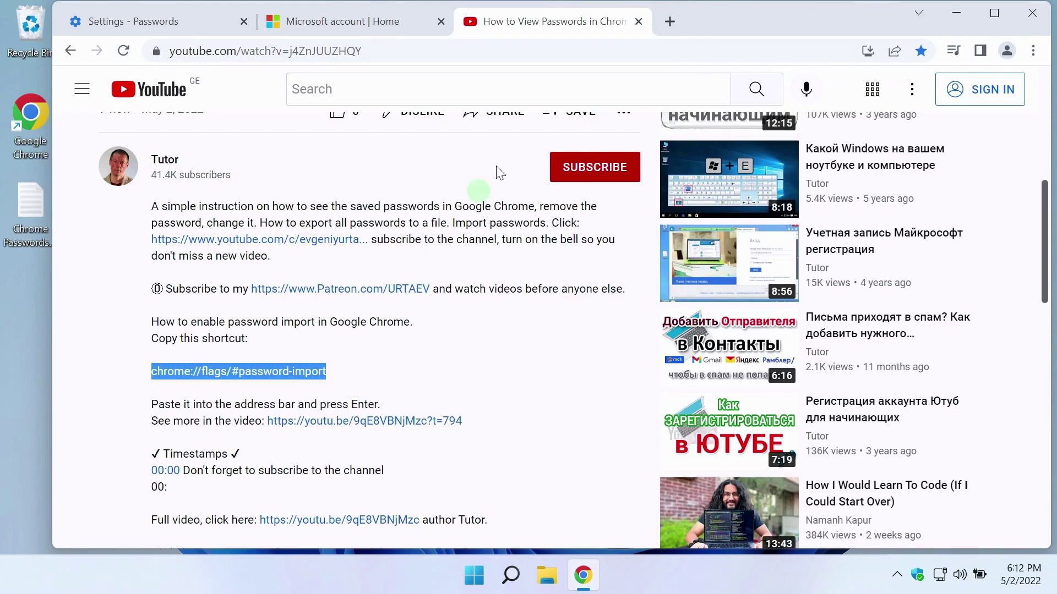
Paste chrome://flags/#password-import into a new tab and go to it.
left_click(672, 22)
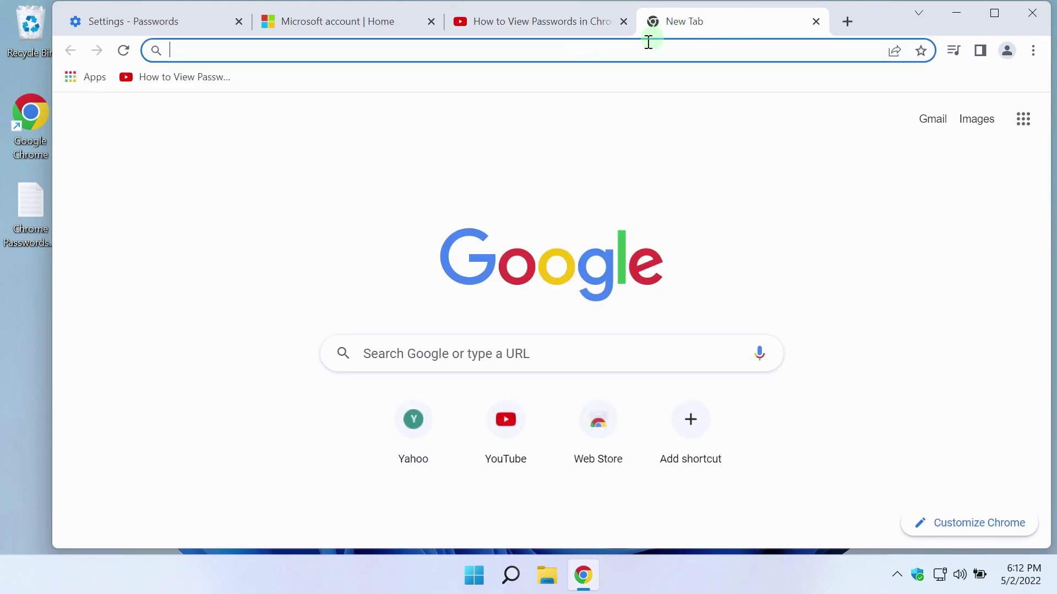
right_click(471, 53)
left_click(502, 168)
key("Return")
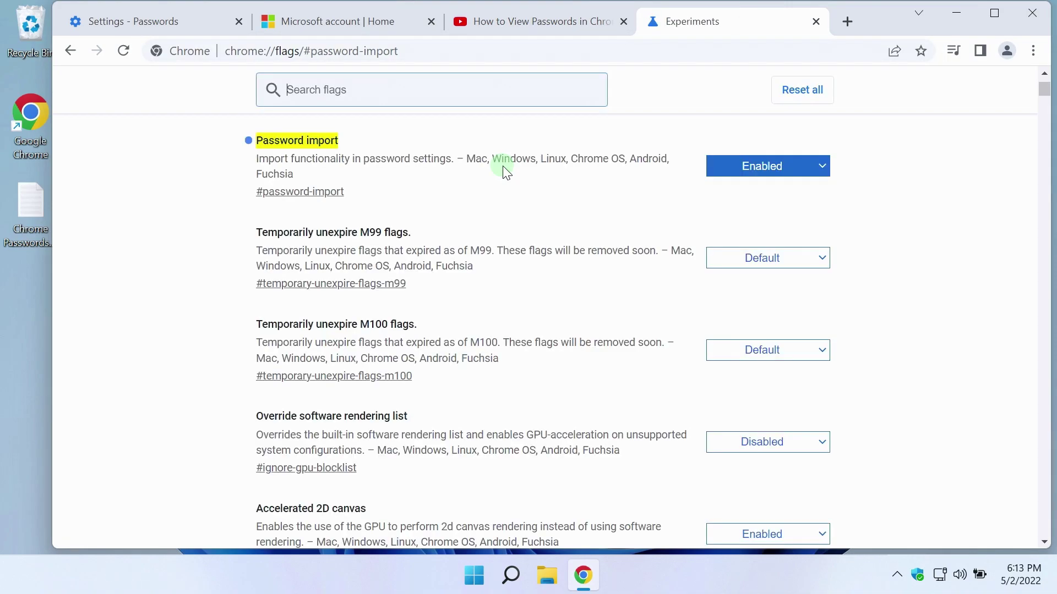